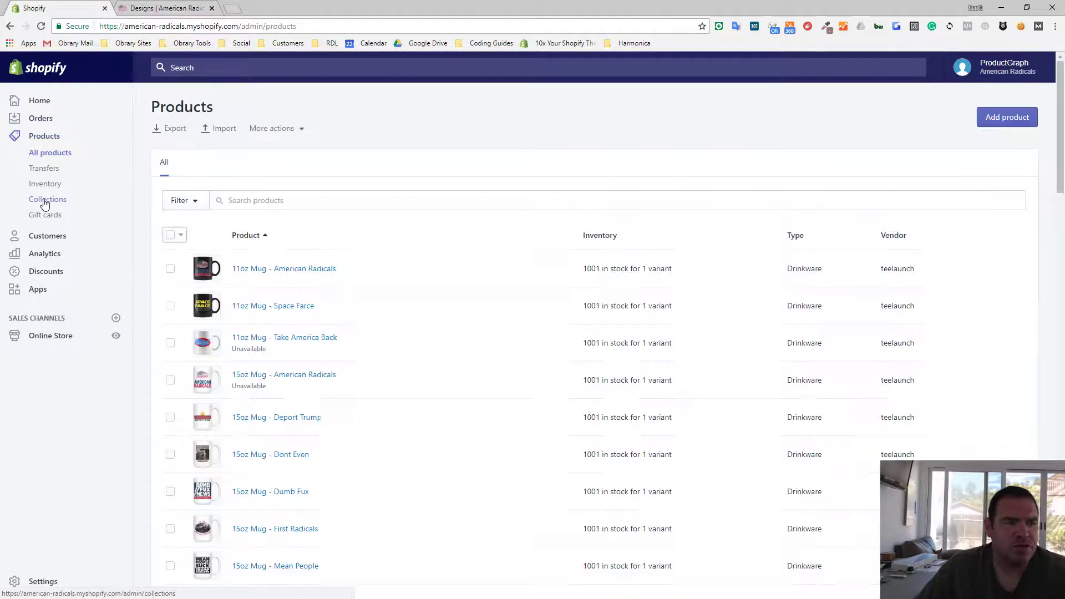
- Open the existing Mean People collection and review its image, tag condition and products
click(44, 203)
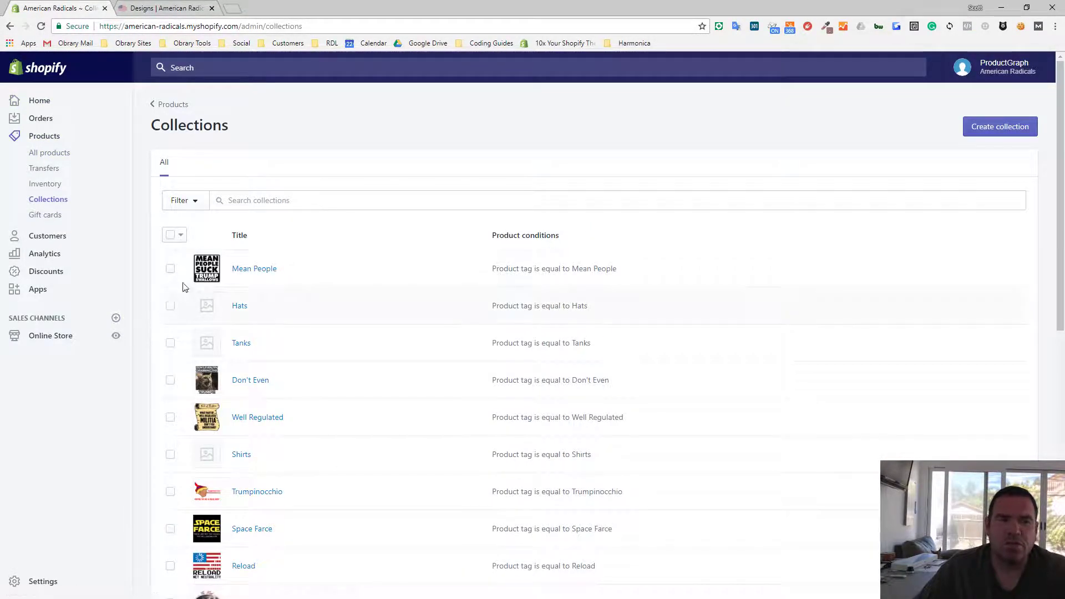
click(257, 270)
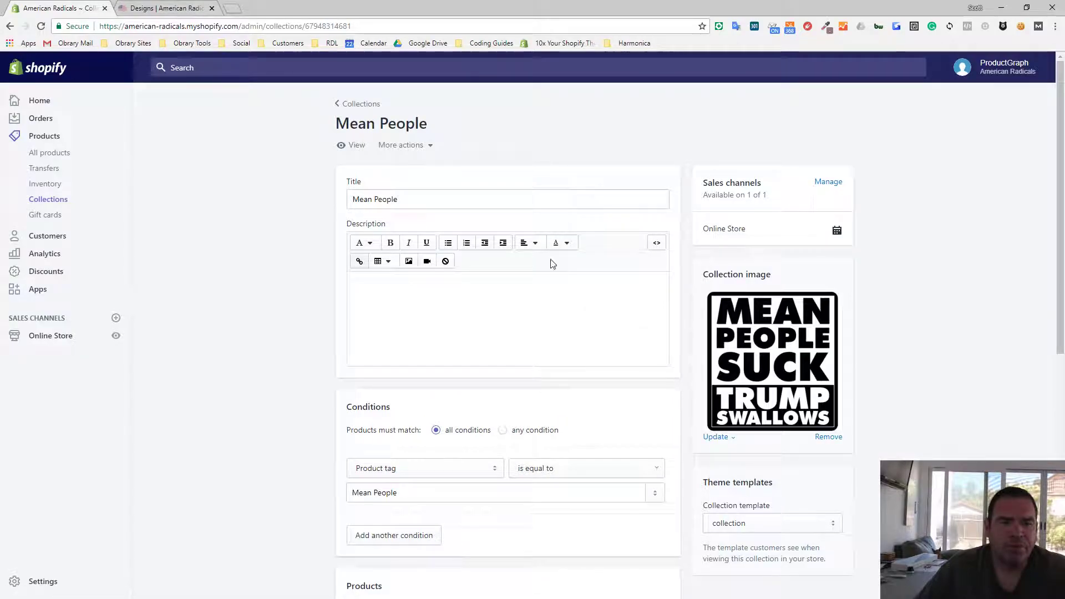
scroll(555, 277, down, 3)
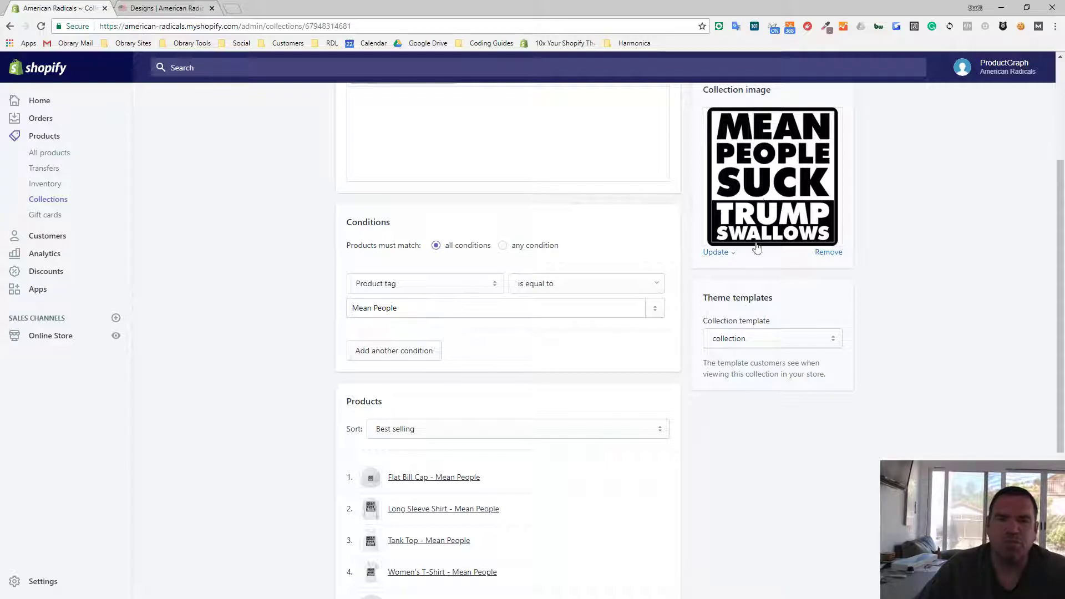
scroll(539, 375, up, 3)
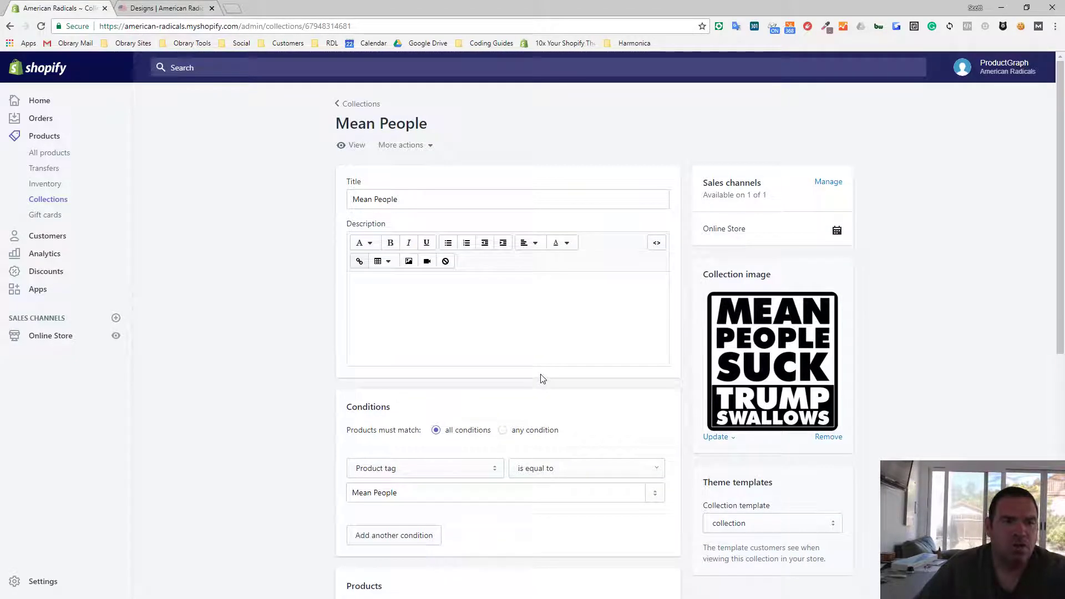
- Start a new automated collection titled "Like Grandma" with the condition that the product tag is equal to "Like Grandma"
click(47, 201)
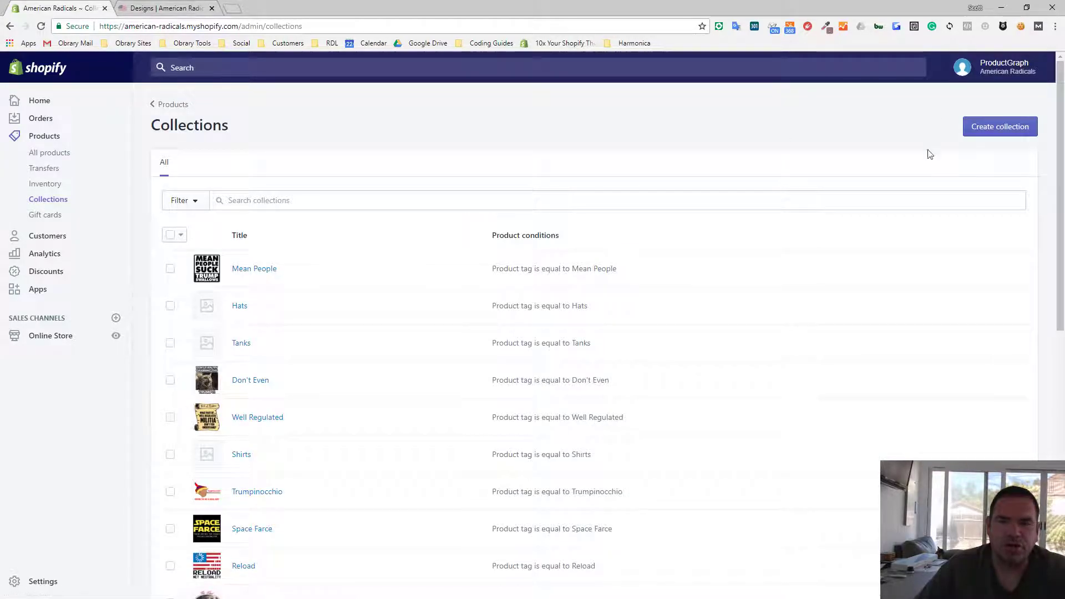
click(1010, 128)
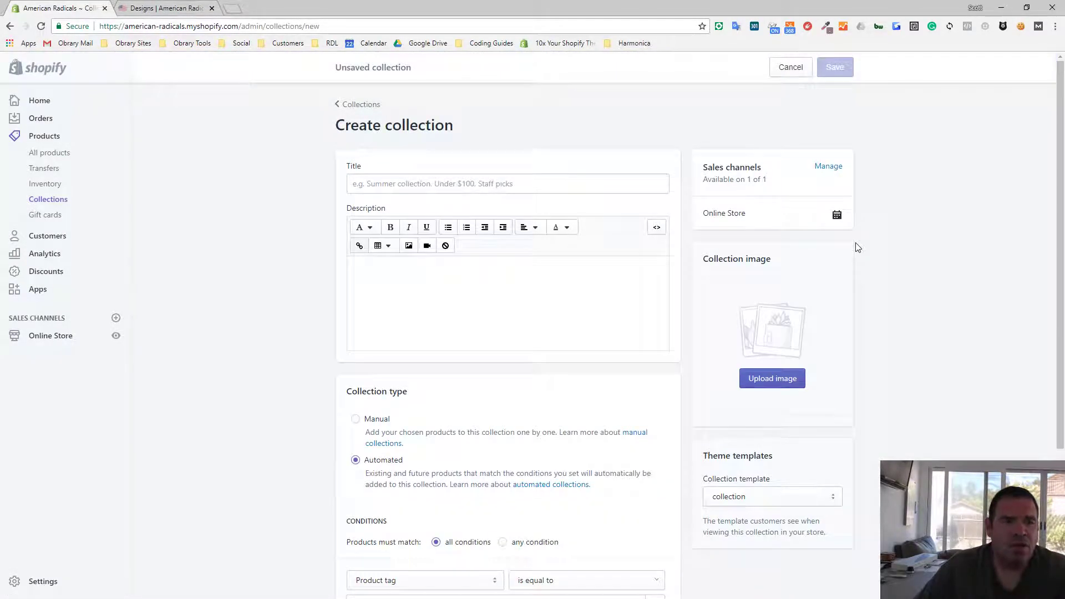
click(382, 184)
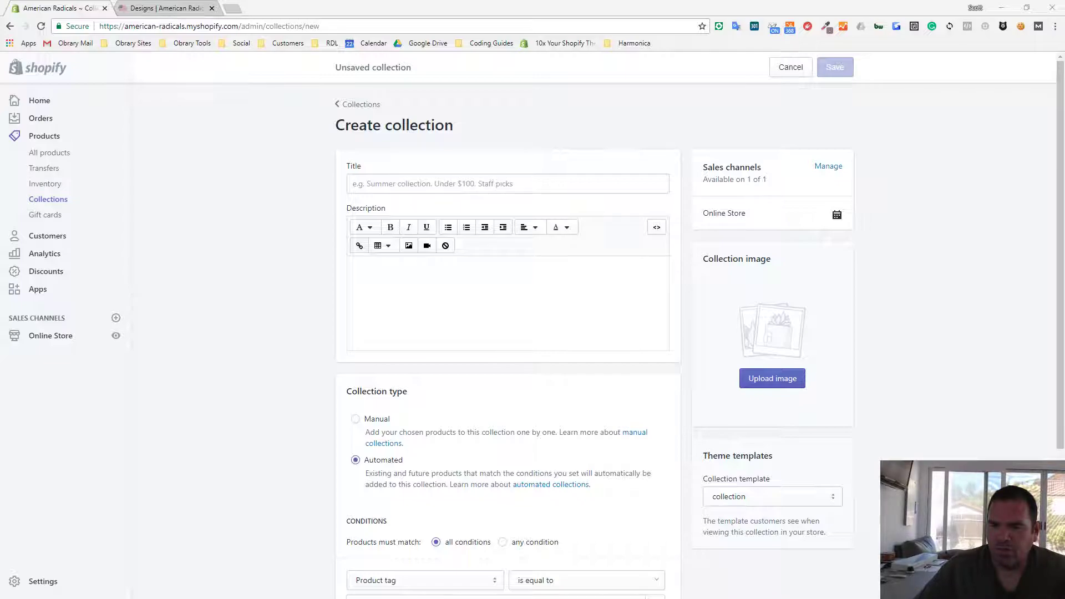
key(alt+Tab)
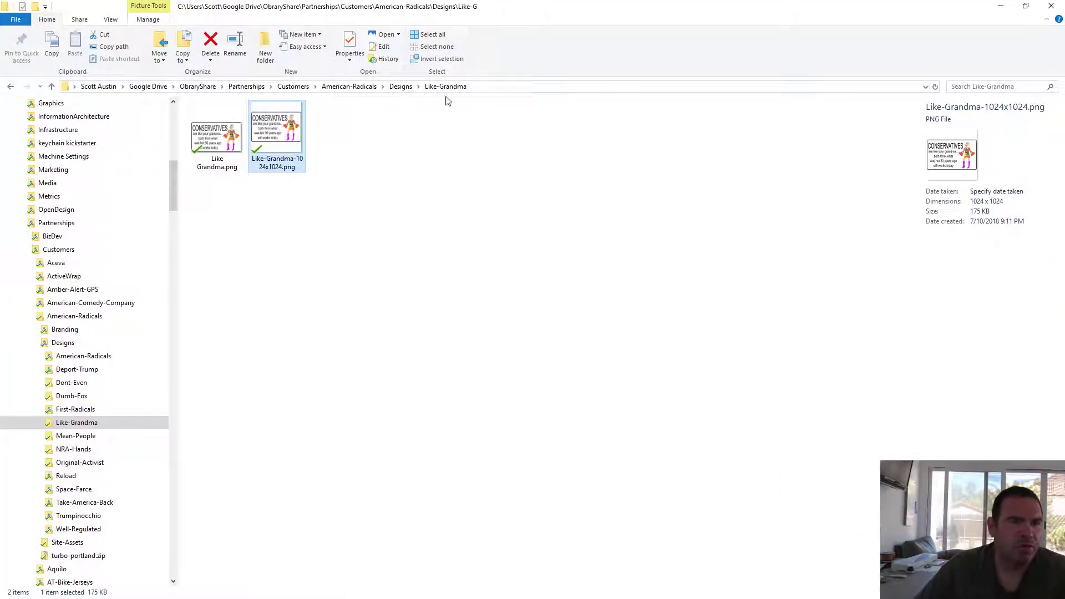
click(1001, 7)
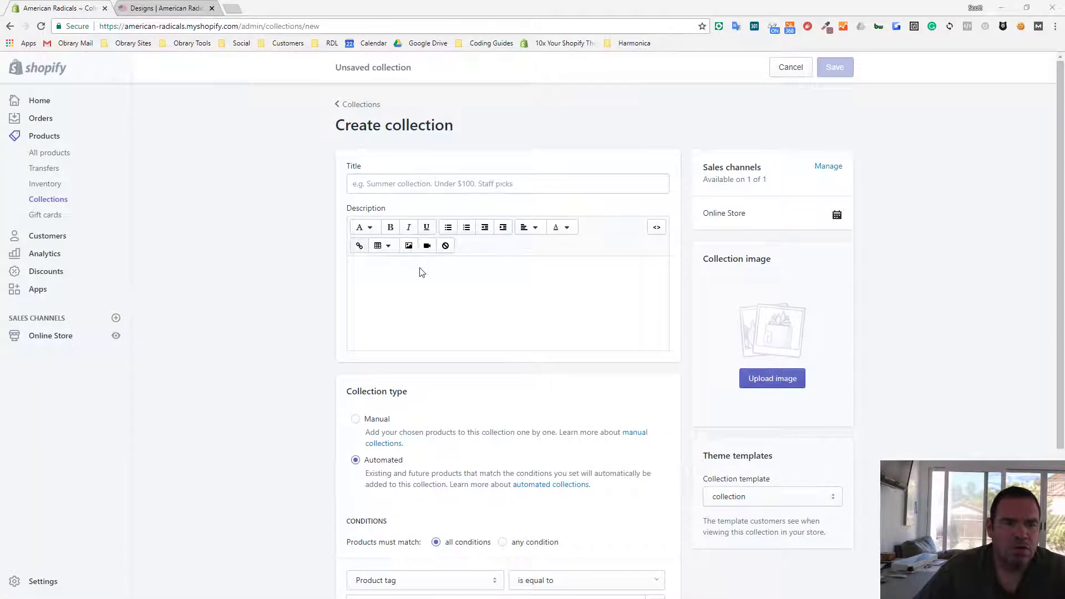
click(387, 184)
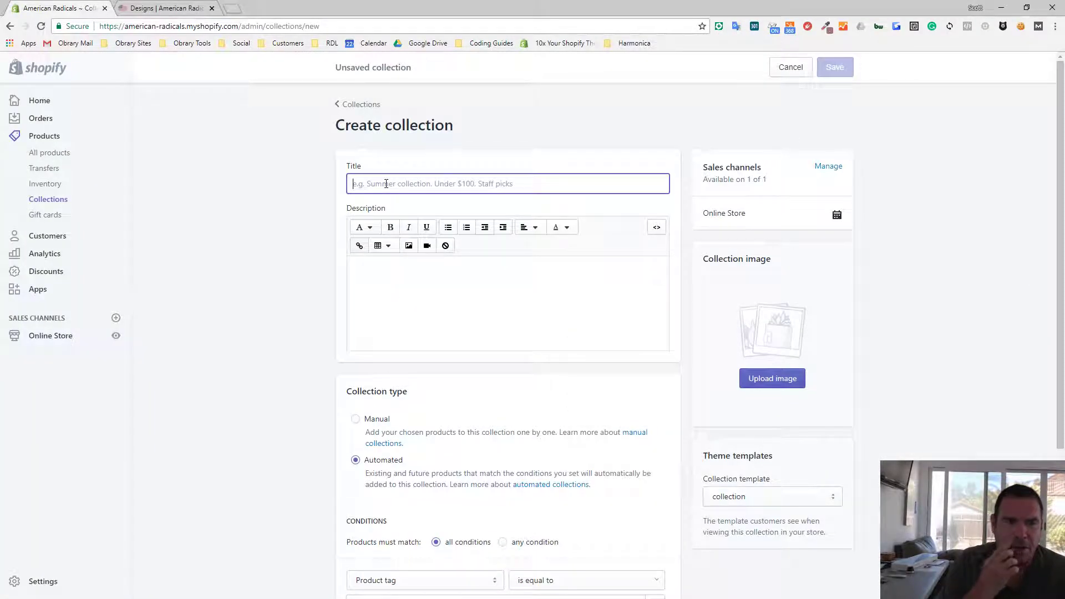
text(Like Grandma)
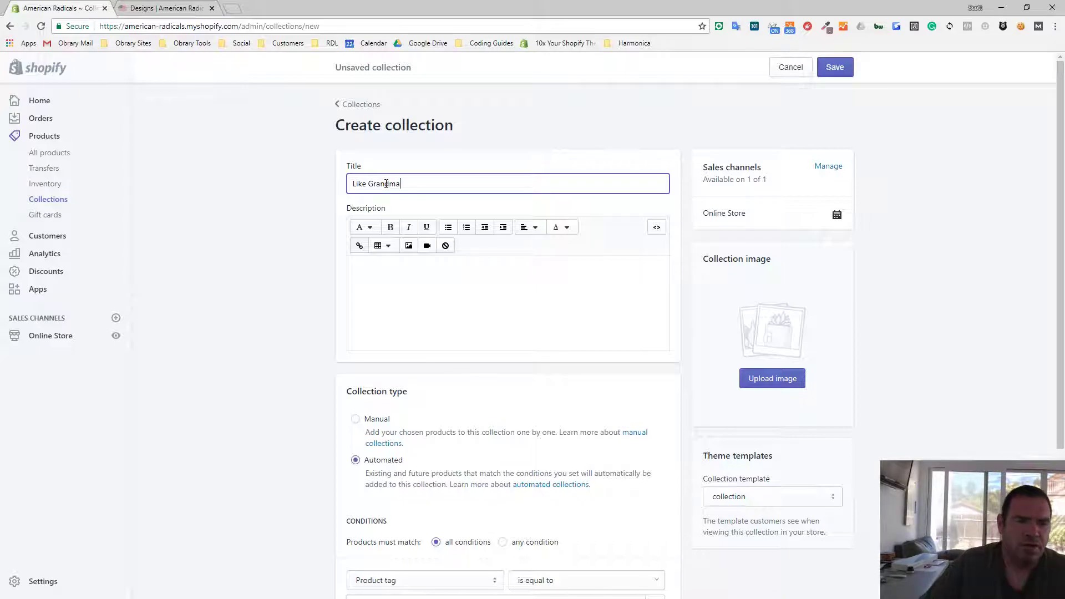
scroll(497, 305, down, 4)
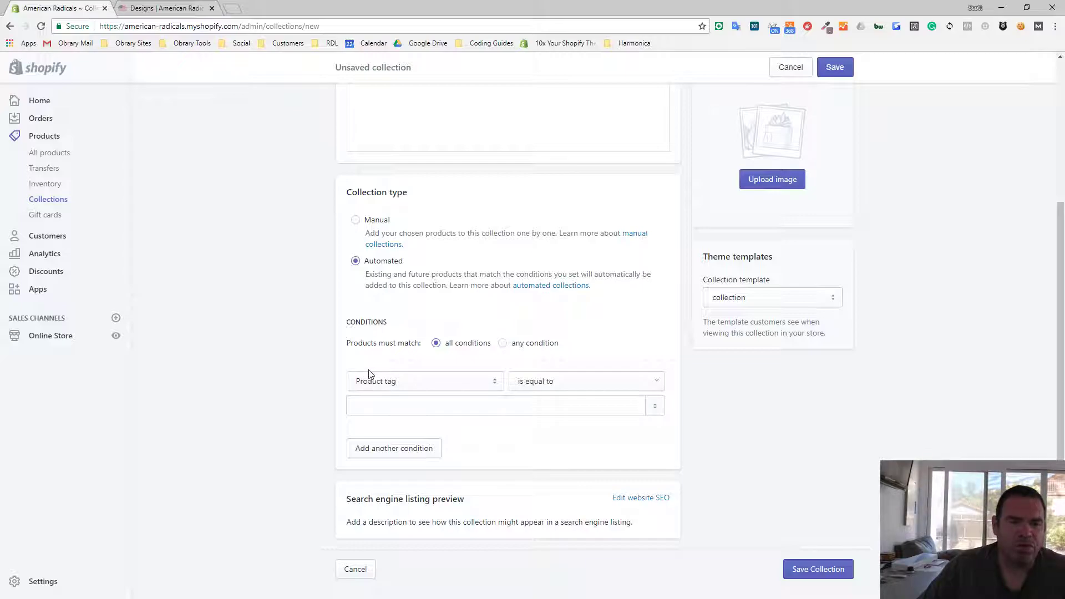
click(543, 407)
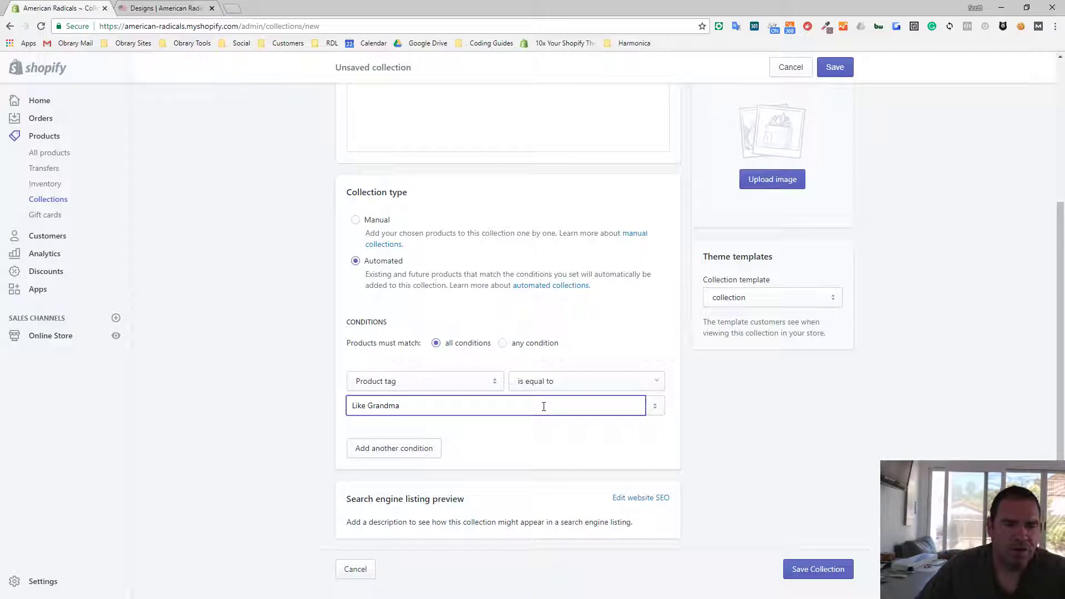
- Upload Like-Grandma-1024x1024.png from the American-Radicals Designs folder as the collection image and save the collection
scroll(804, 249, up, 2)
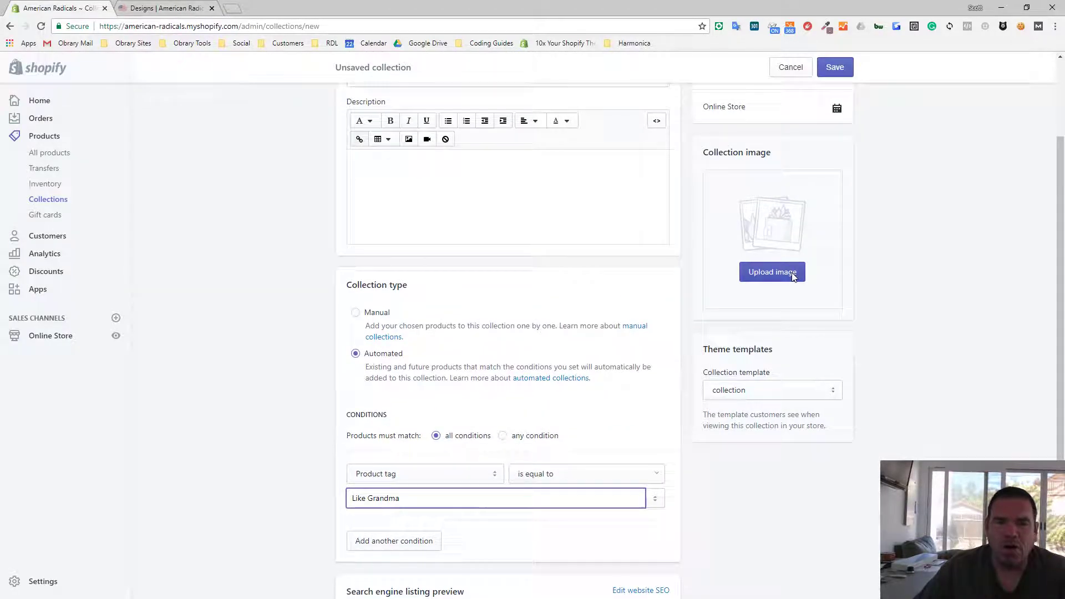
click(762, 275)
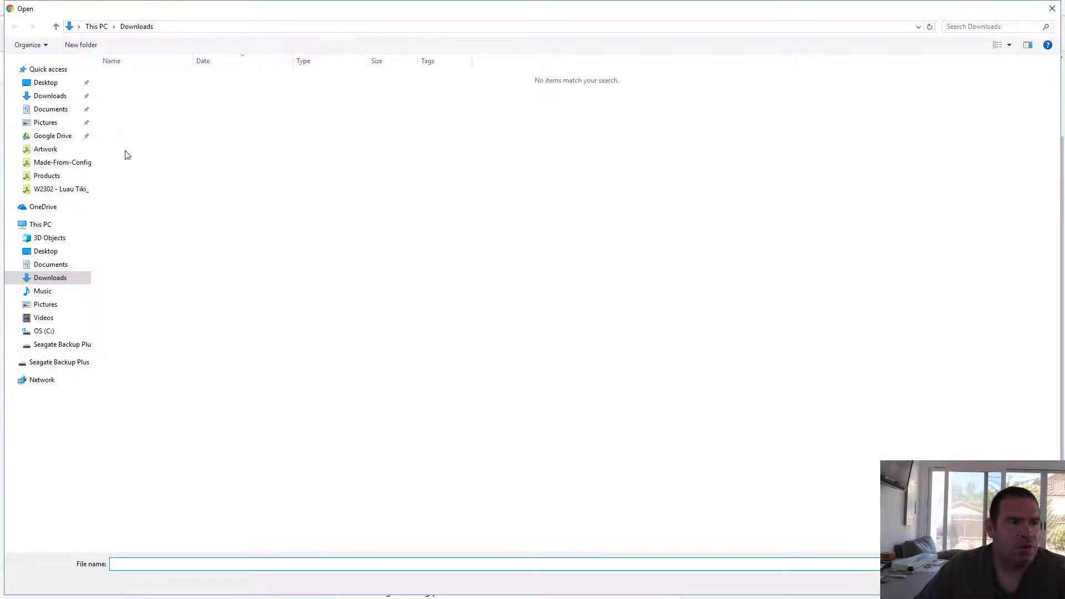
click(45, 150)
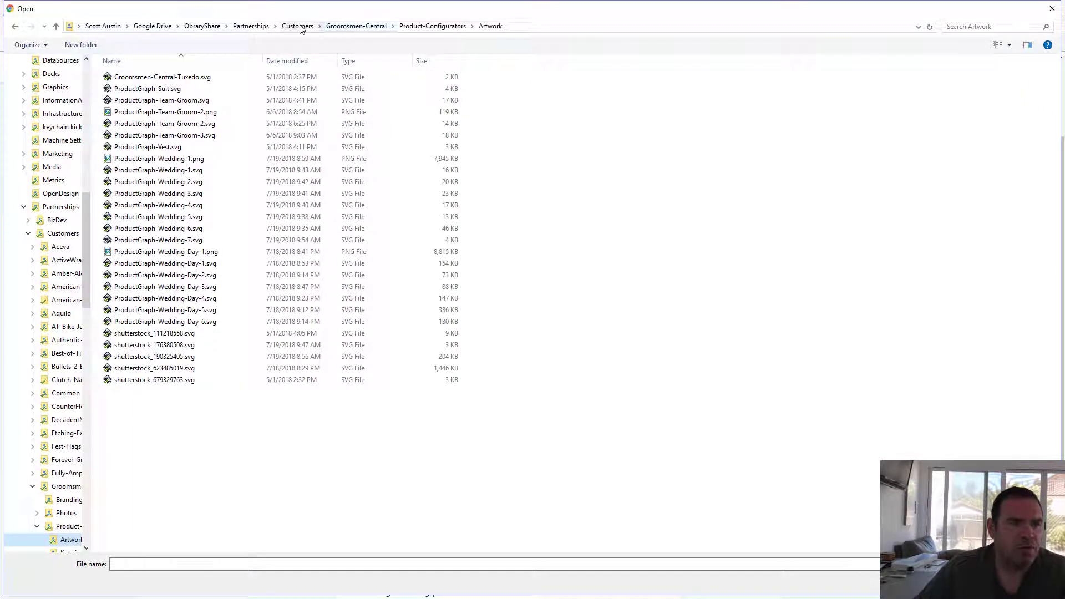
click(297, 26)
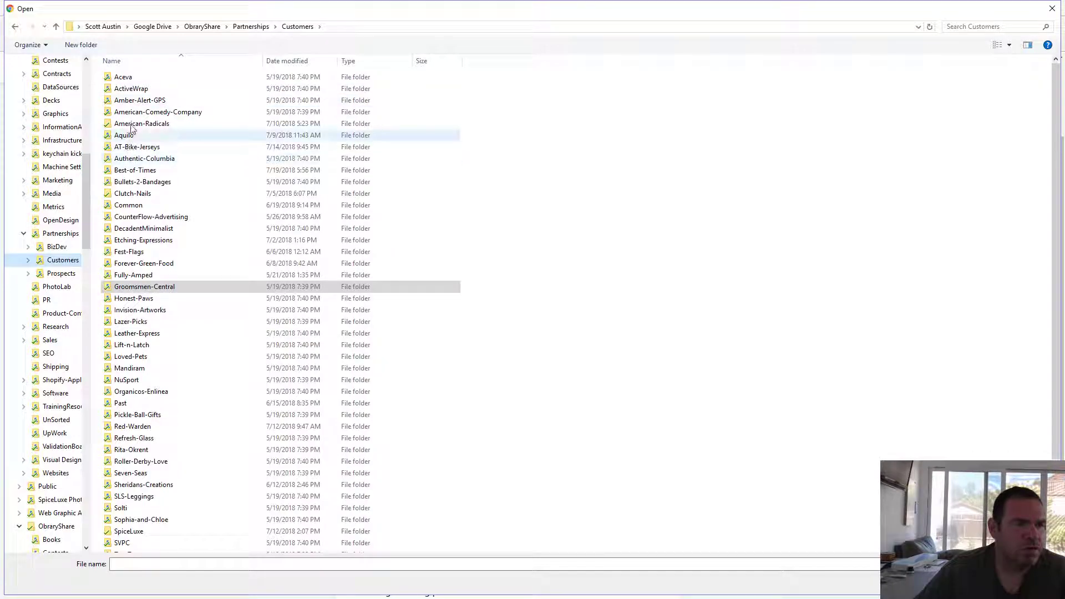
double_click(167, 123)
double_click(175, 89)
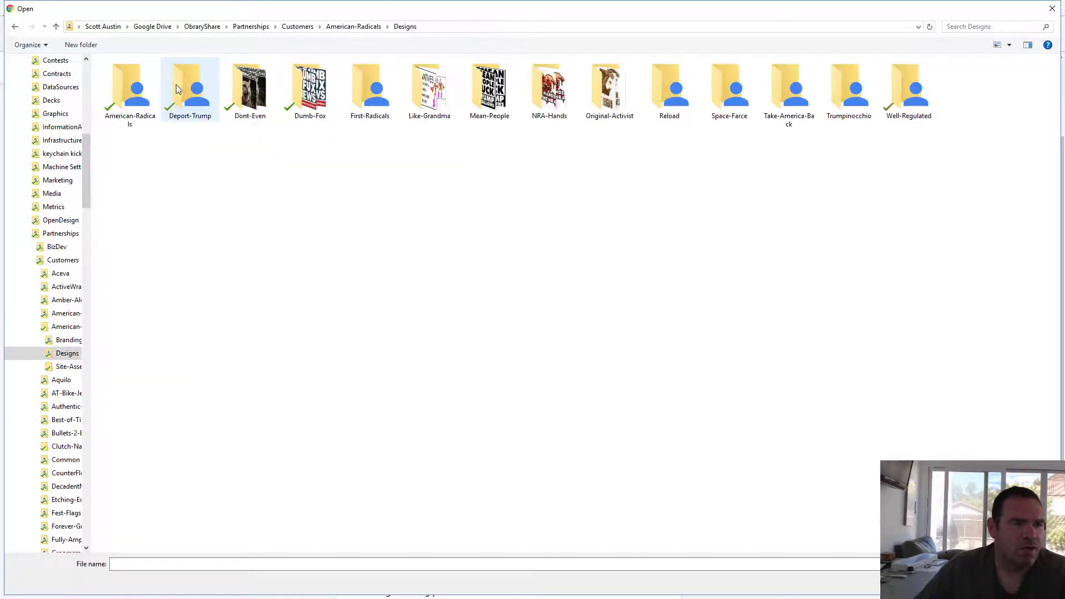
double_click(424, 90)
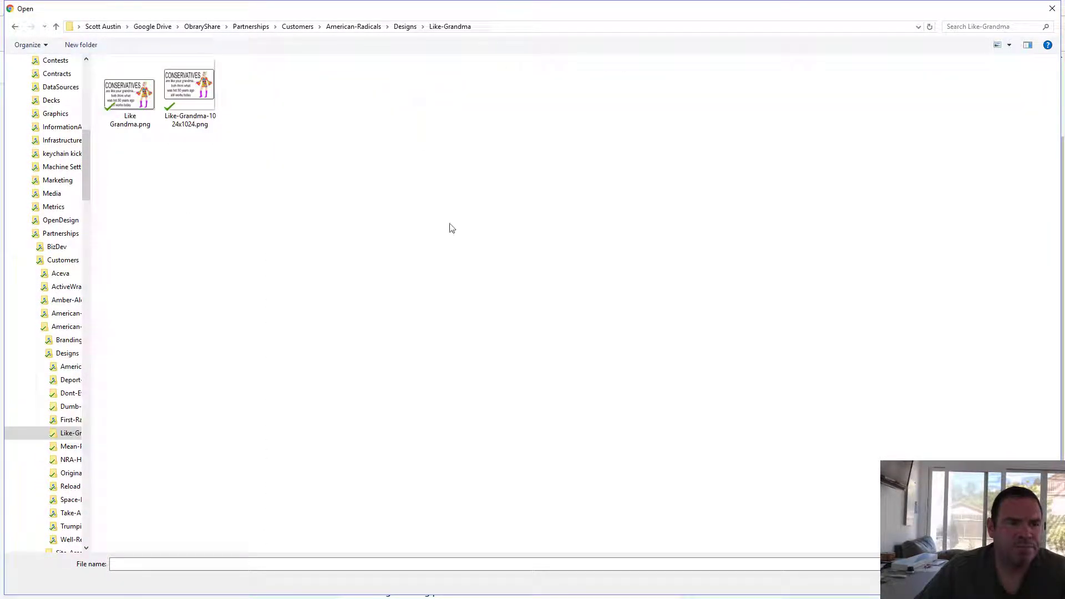
click(193, 88)
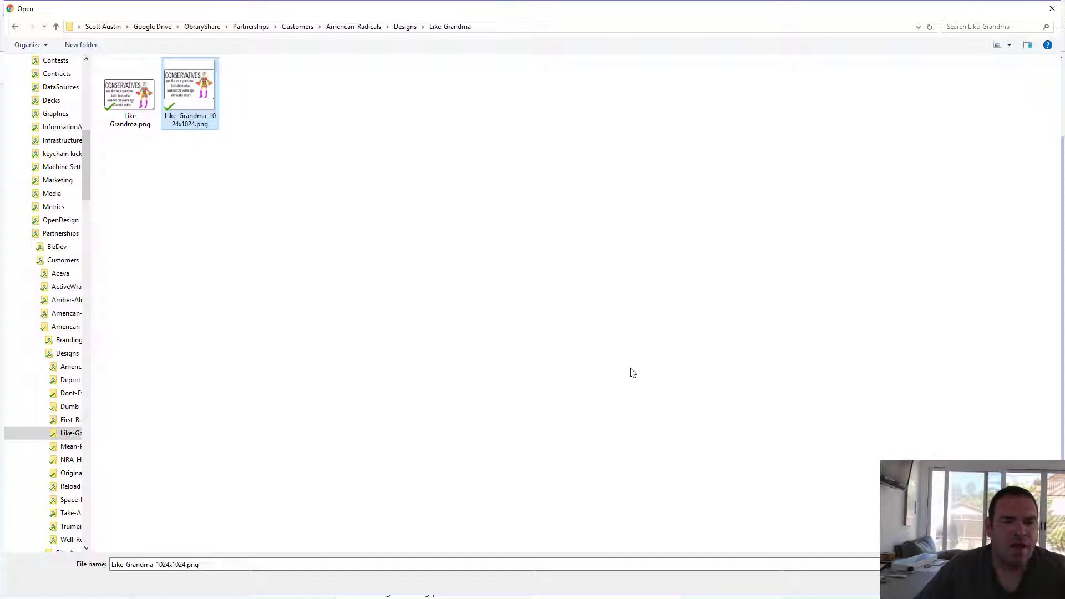
double_click(190, 89)
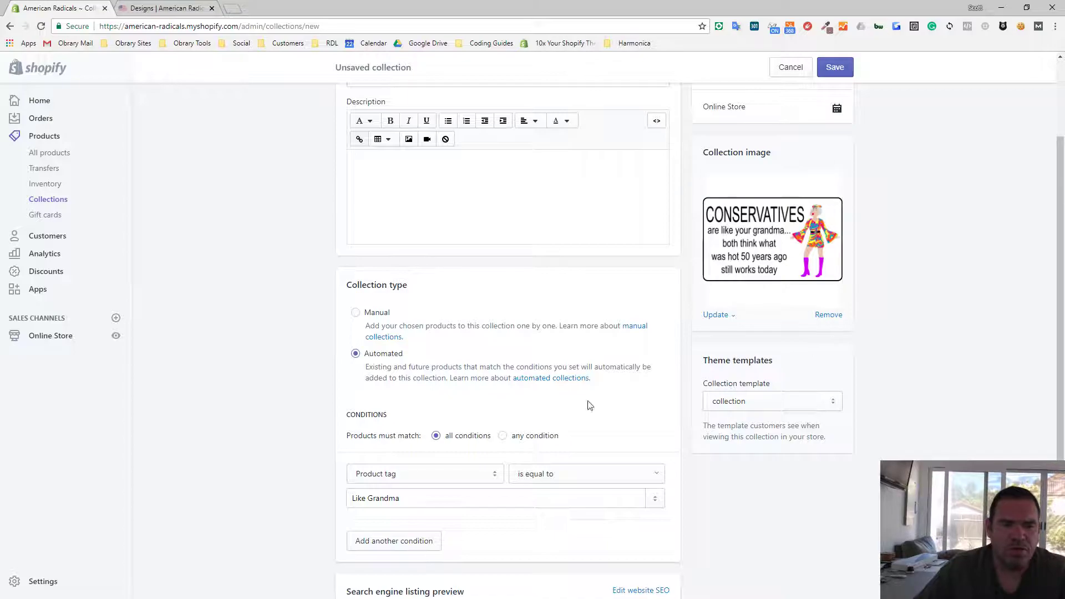
click(837, 66)
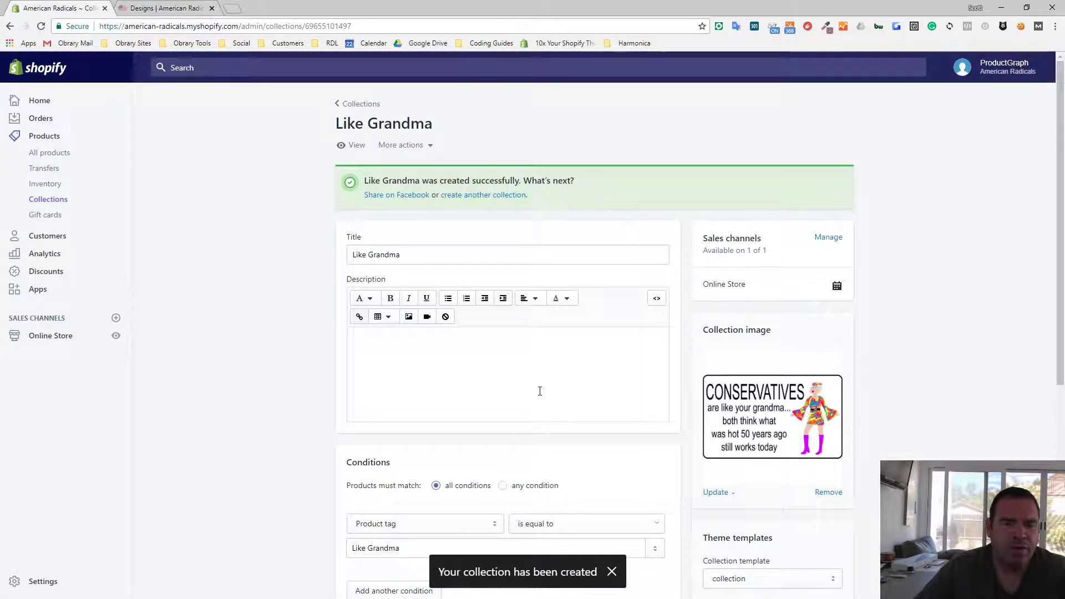
scroll(520, 404, down, 6)
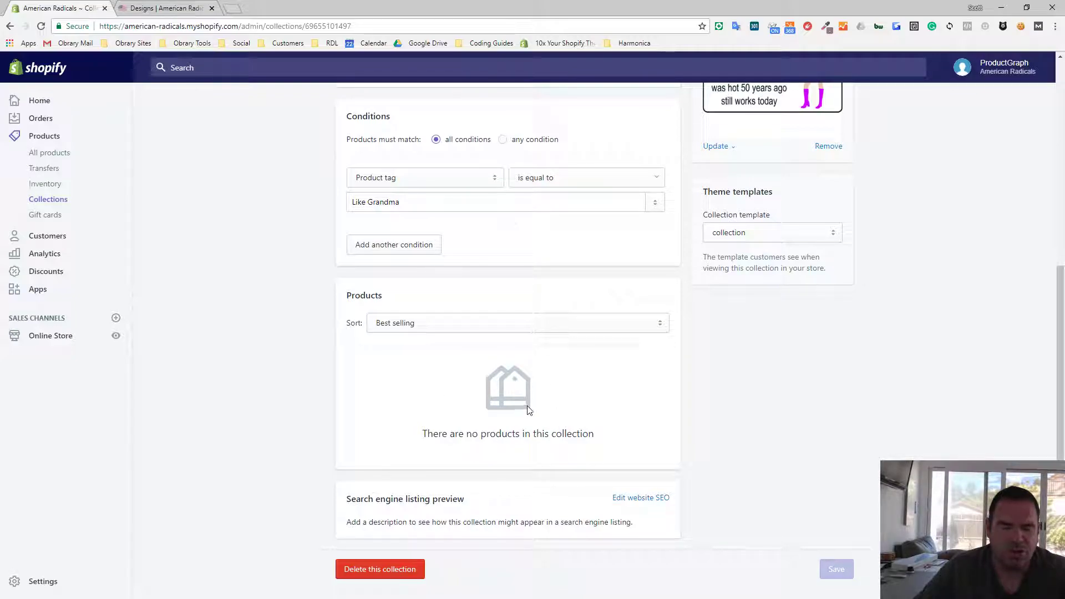
- Start a new product and title it "T-Shirt - Like Grandma"
click(46, 155)
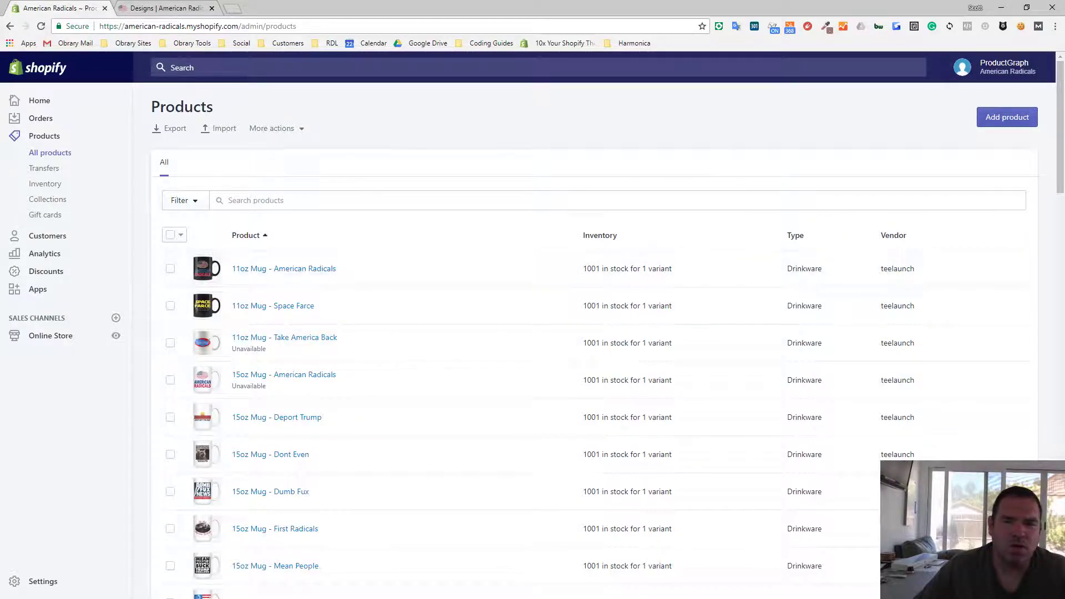
click(998, 119)
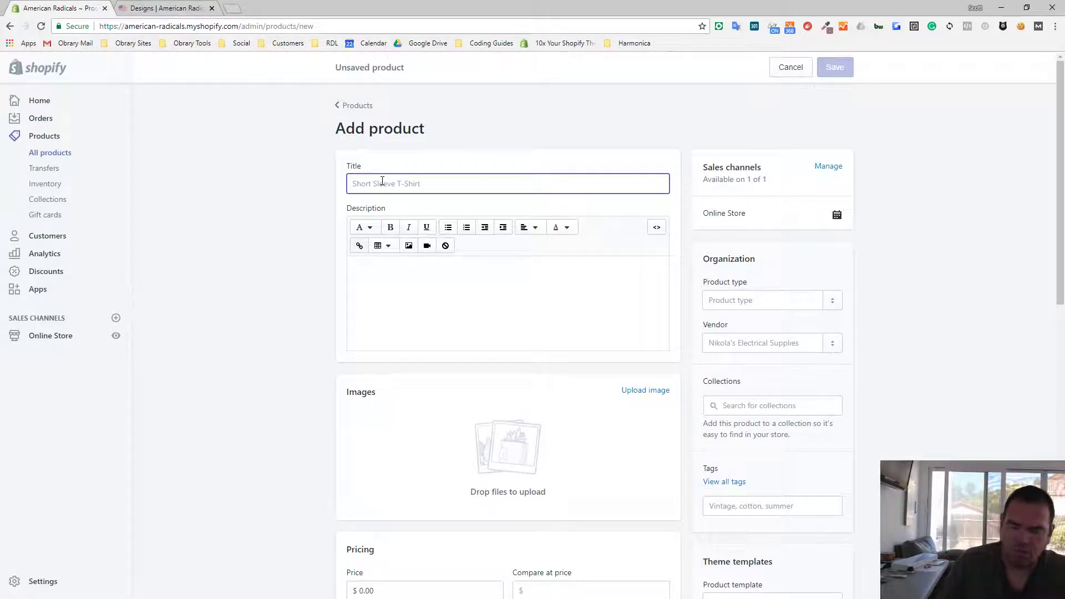
text(L)
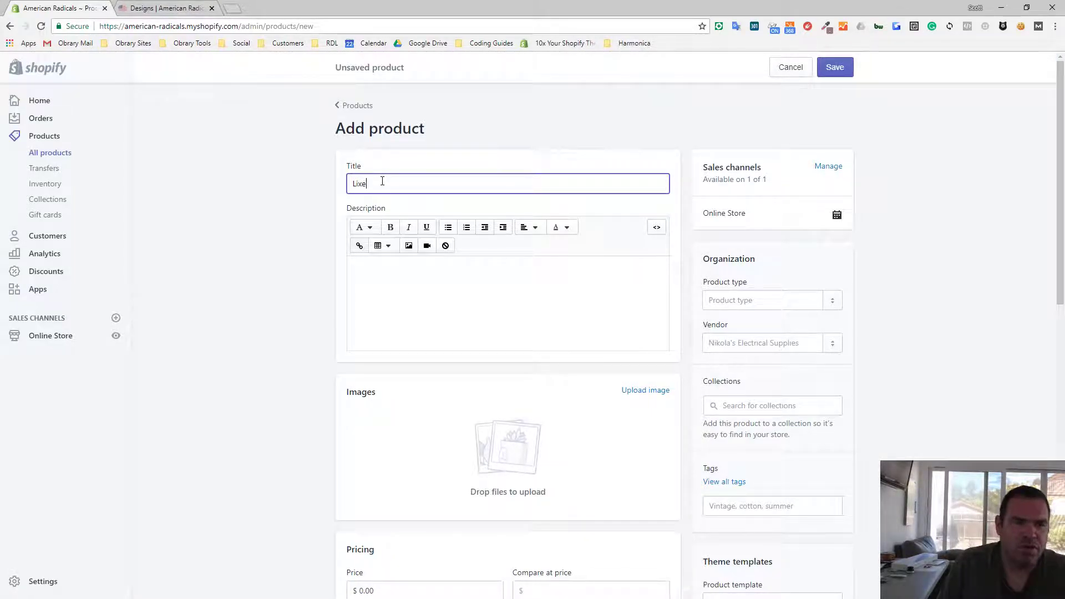
key(BackSpace)
text(T)
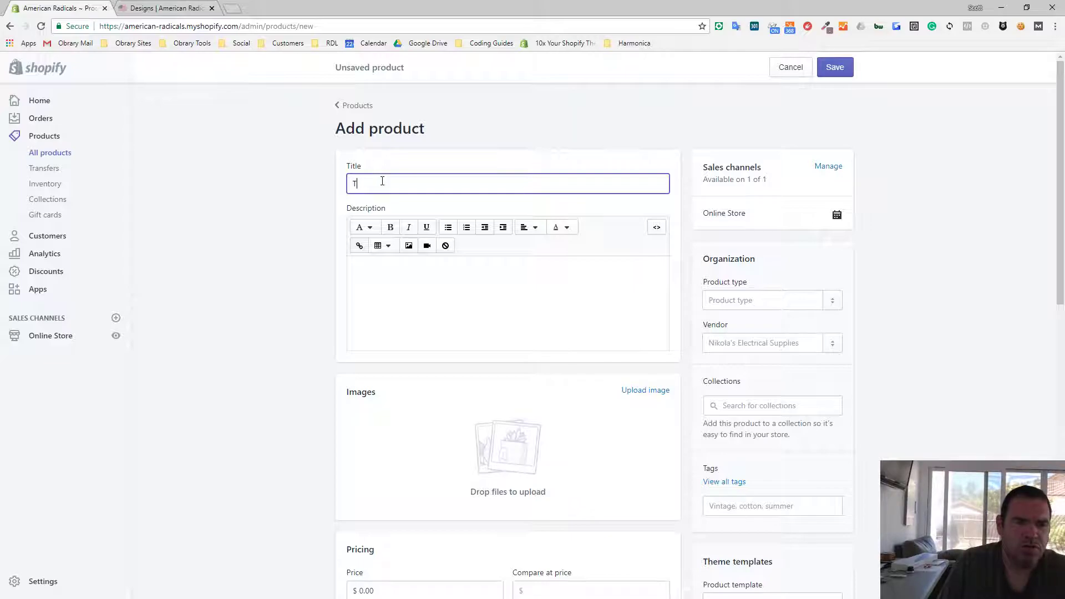
text(-Shirt - Like Grandma)
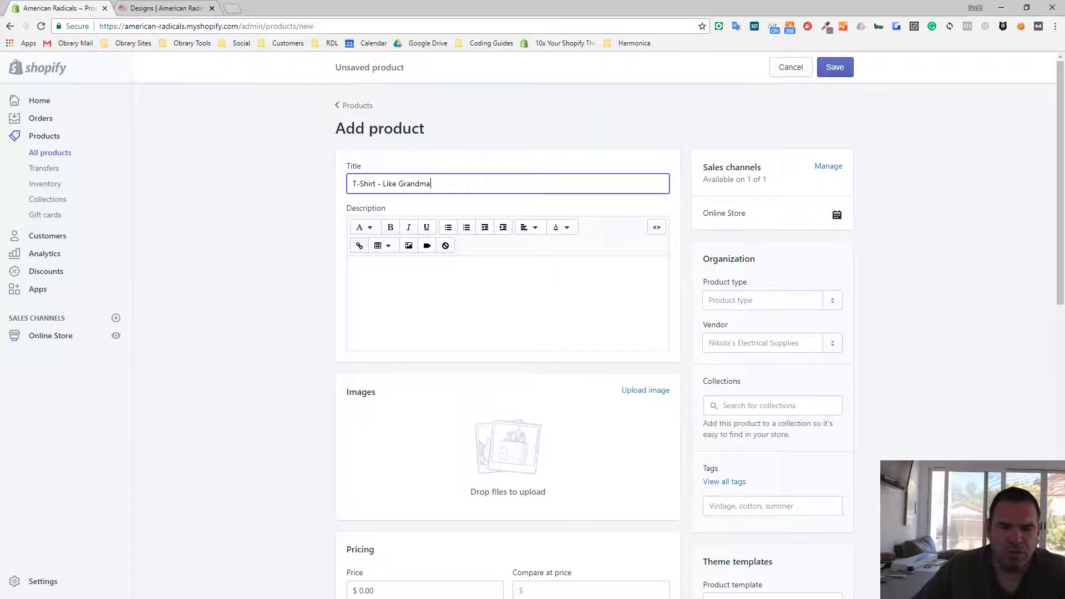
- Add the tag "Like Grandma" to the new T-shirt product and save the product
scroll(497, 452, down, 5)
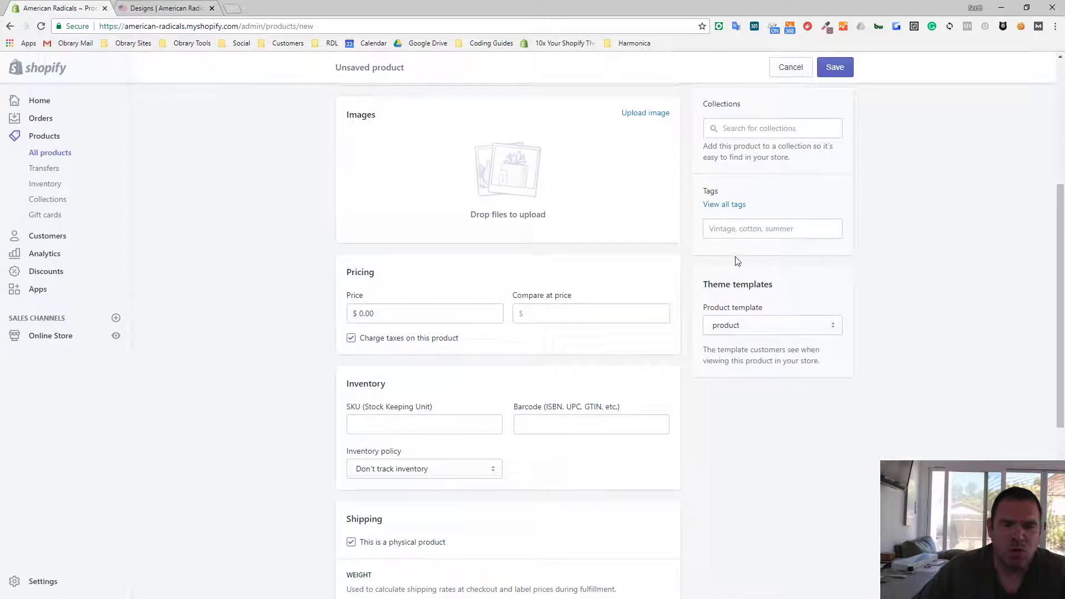
click(732, 230)
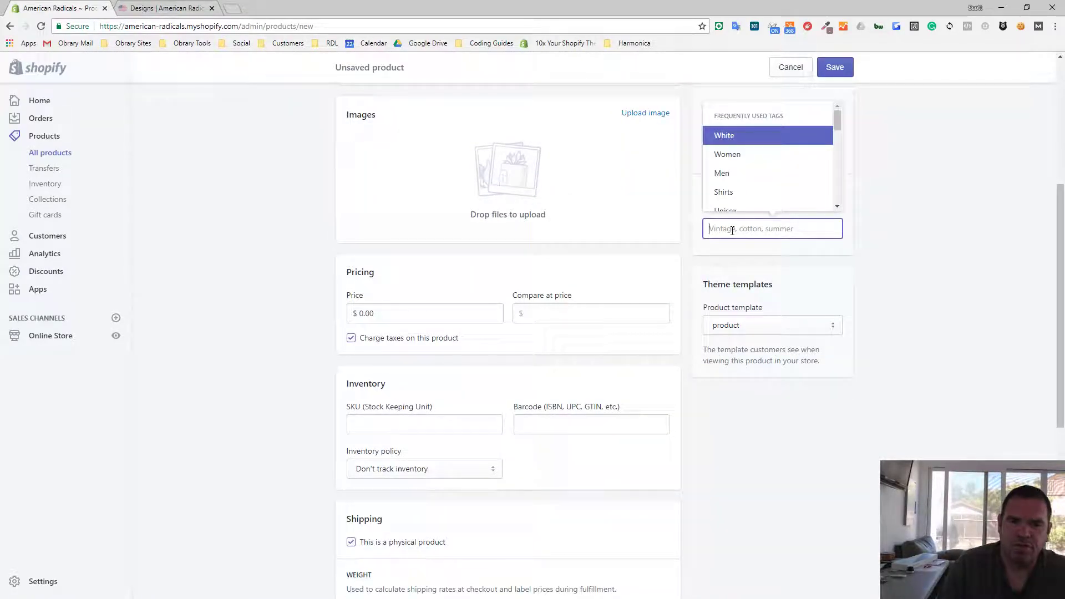
text(Like Grandma)
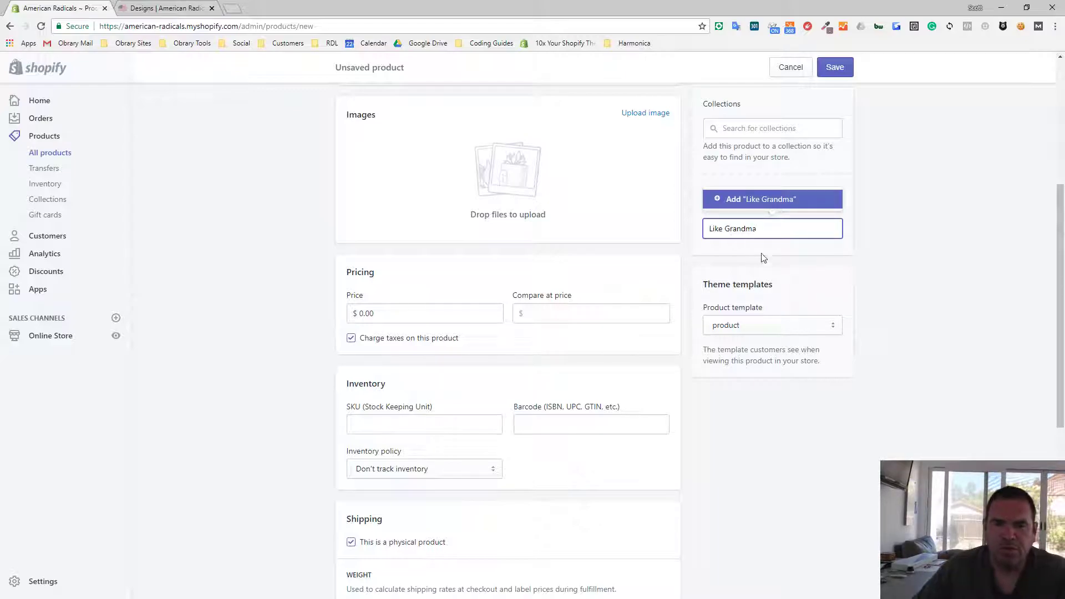
click(764, 206)
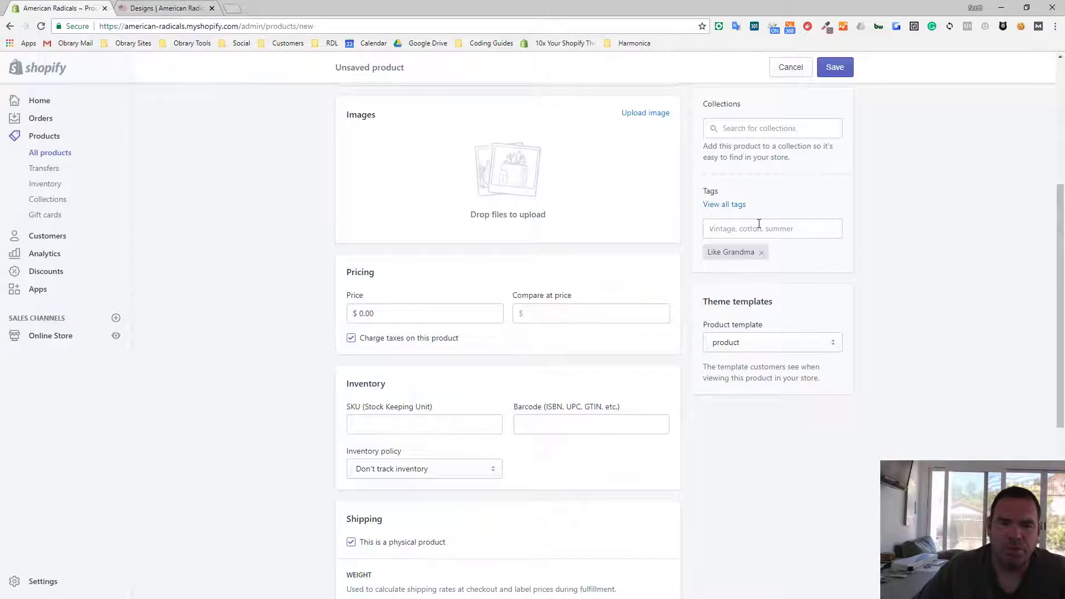
scroll(746, 333, up, 5)
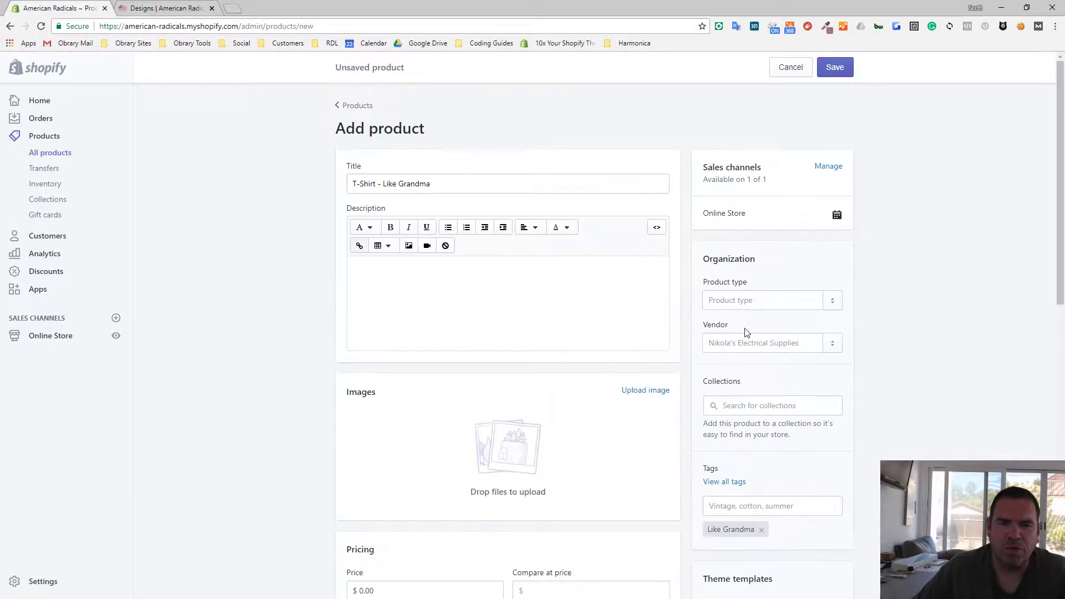
click(831, 302)
click(831, 301)
scroll(799, 421, down, 3)
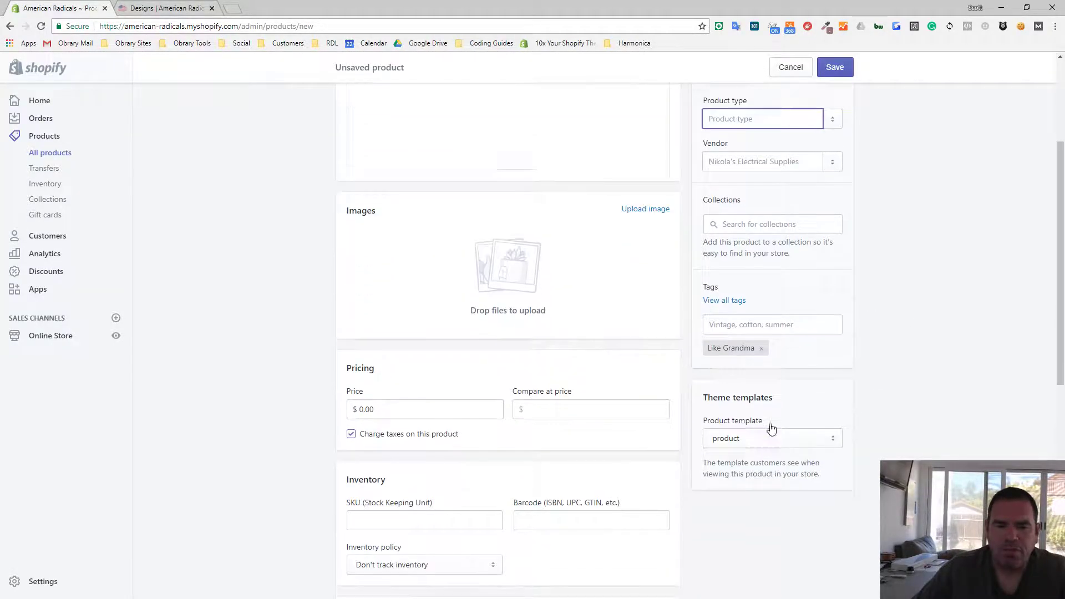
click(836, 68)
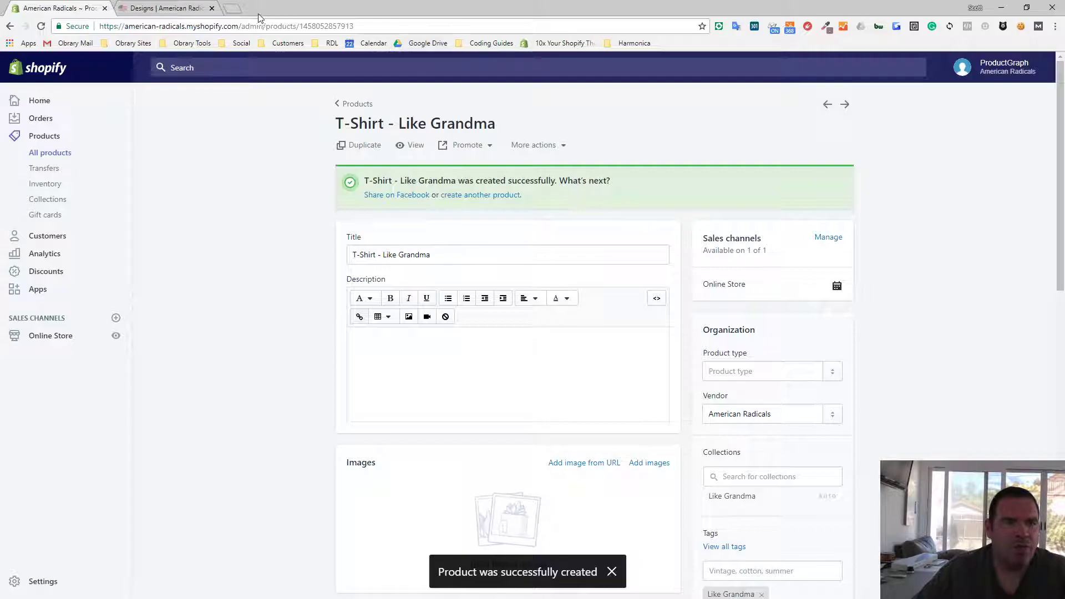
- Open the Like Grandma collection and check that its product list includes the new T-shirt
click(43, 204)
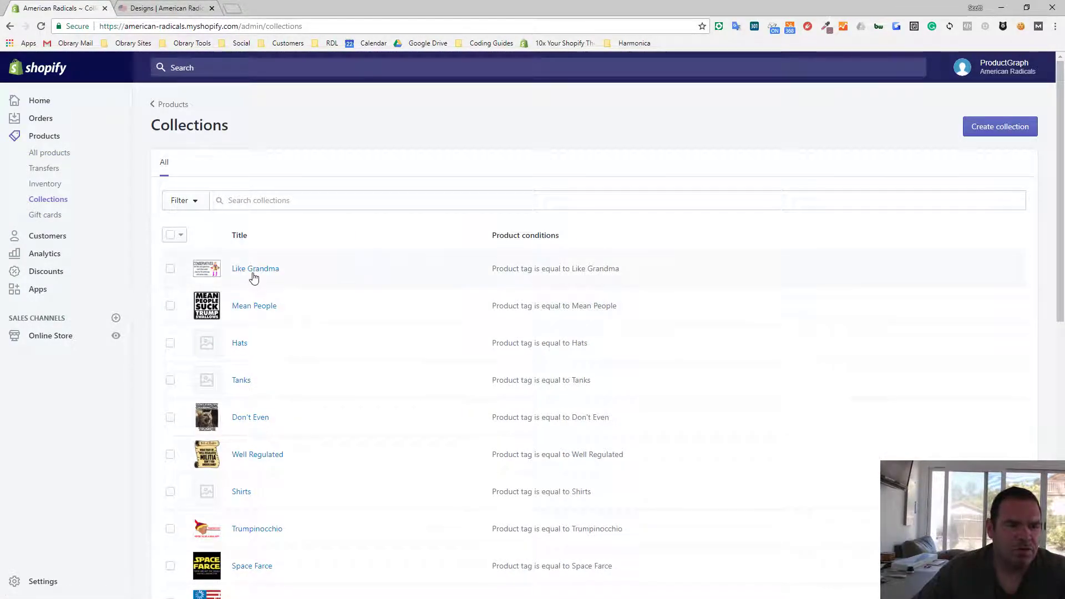
click(259, 272)
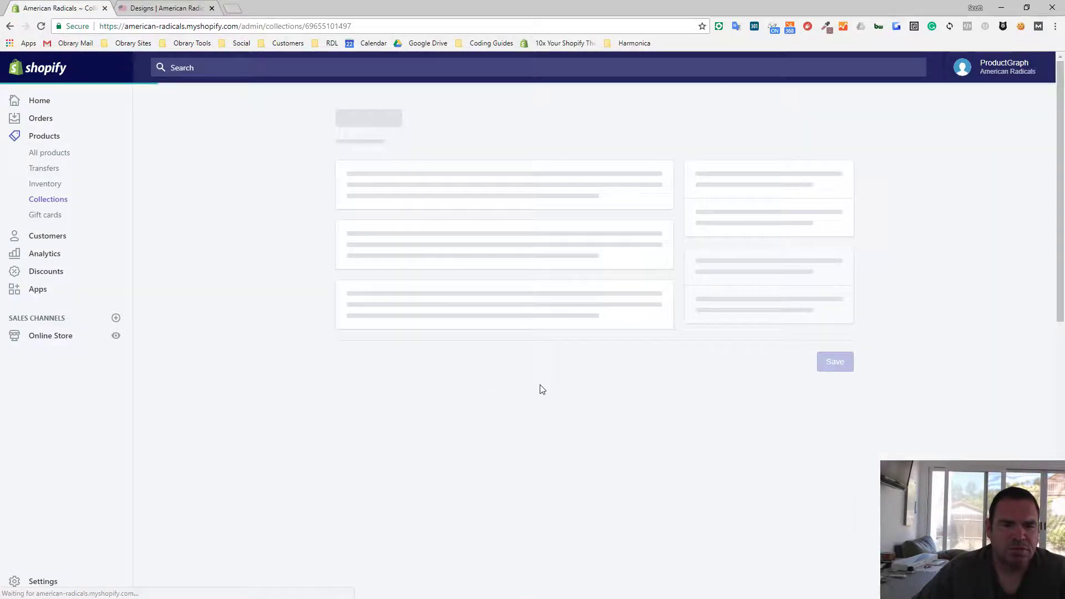
scroll(583, 355, down, 5)
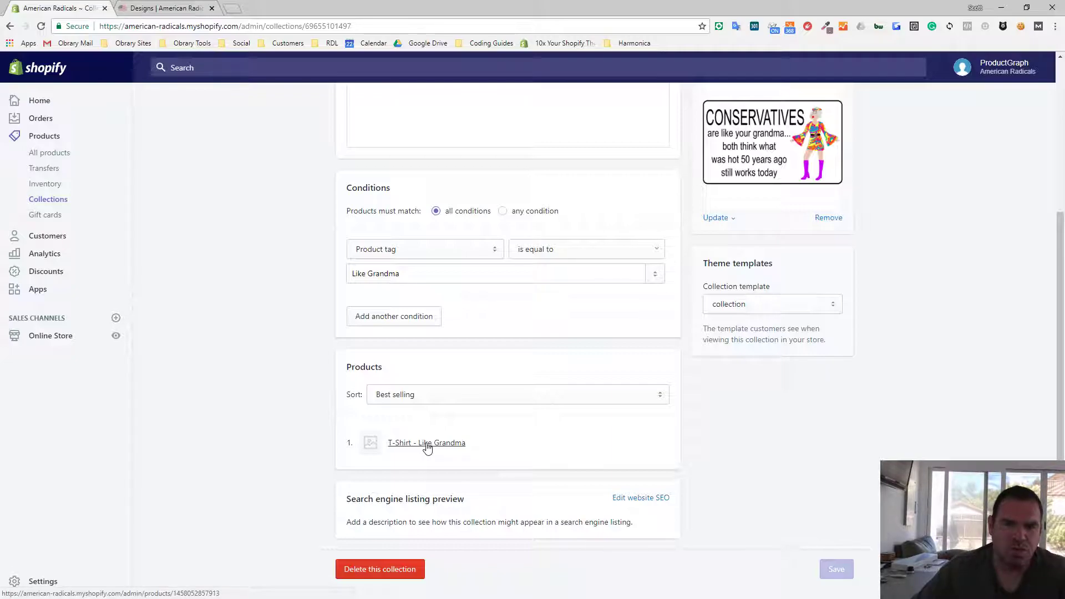
scroll(556, 387, up, 4)
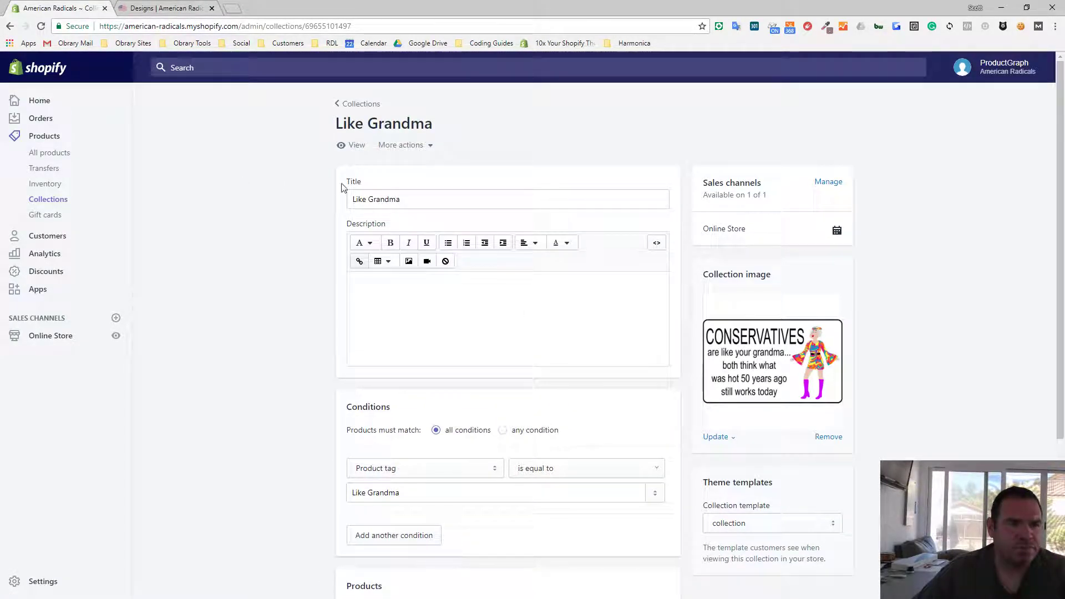
- Switch to the storefront, reload its Designs page and check the list of designs for Like Grandma
click(166, 8)
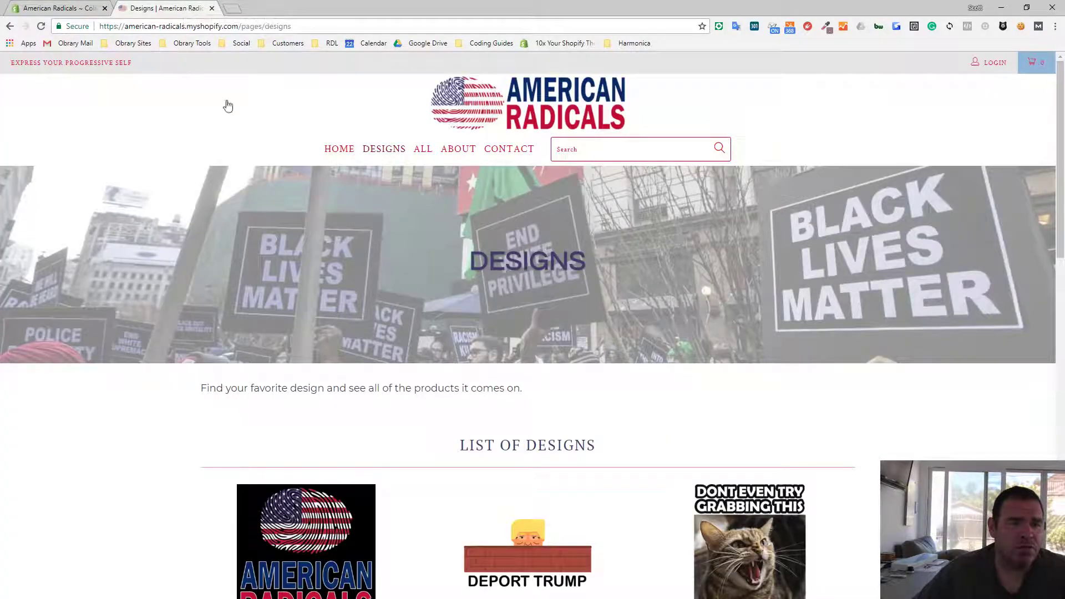
scroll(455, 284, down, 3)
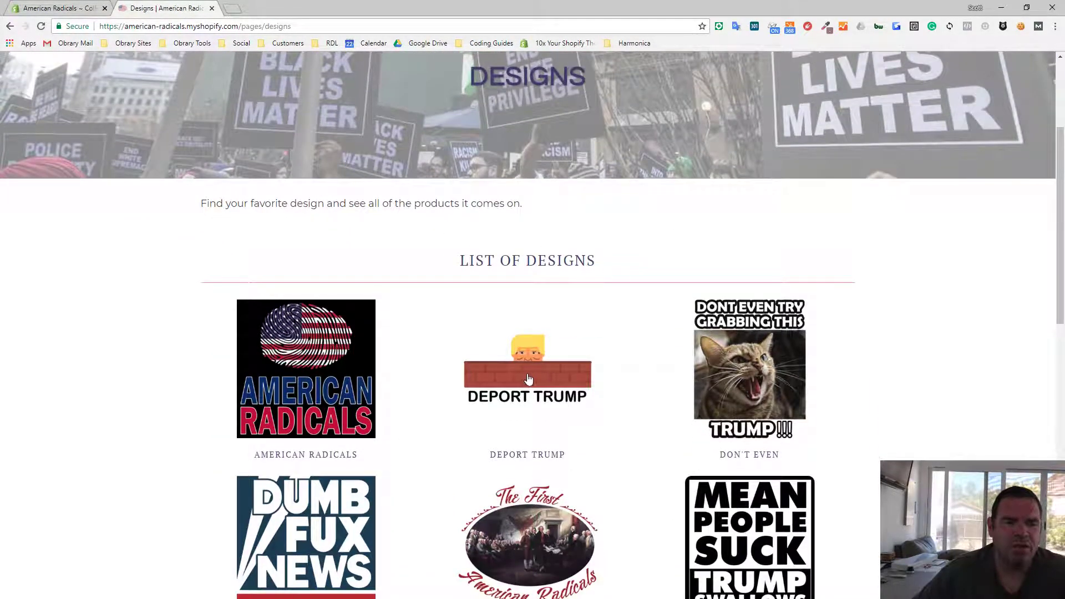
scroll(409, 427, up, 3)
click(395, 154)
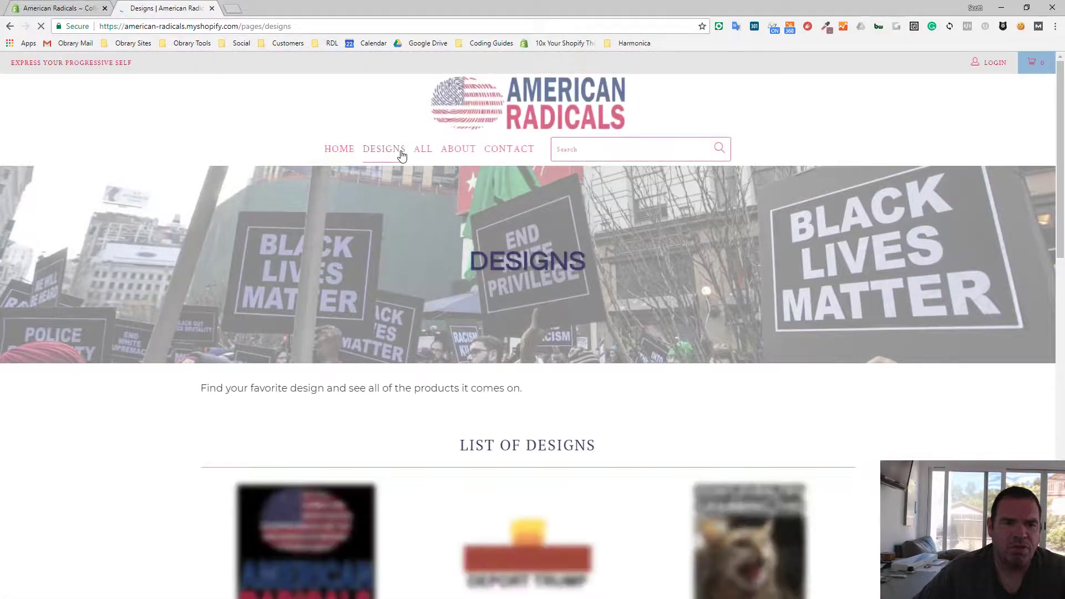
- Return to the Shopify admin and open the current online store theme, Turbo - 13Jun18, for customization
click(80, 10)
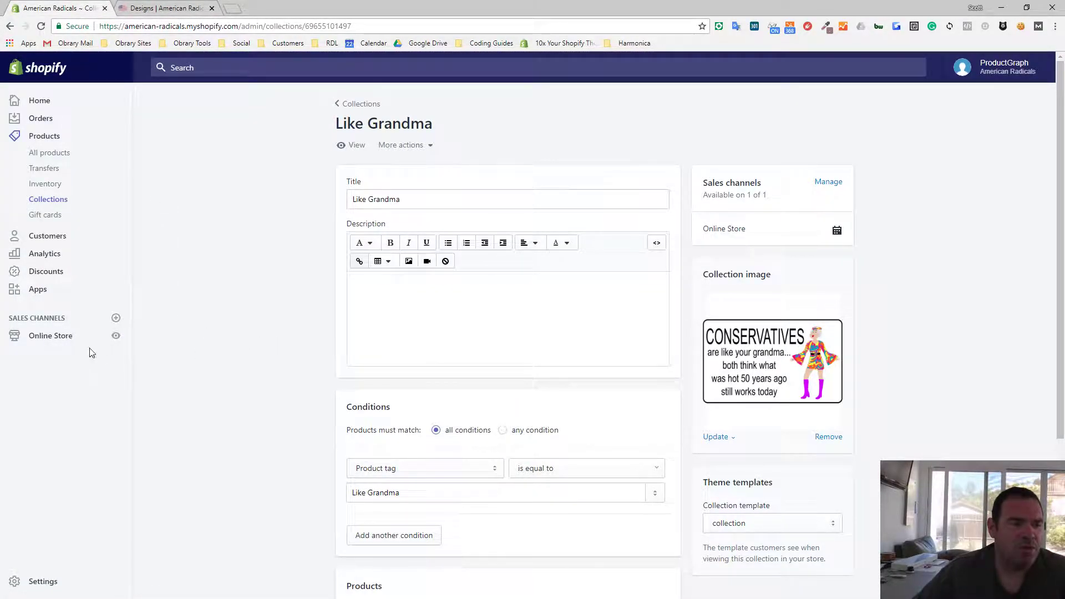
click(52, 336)
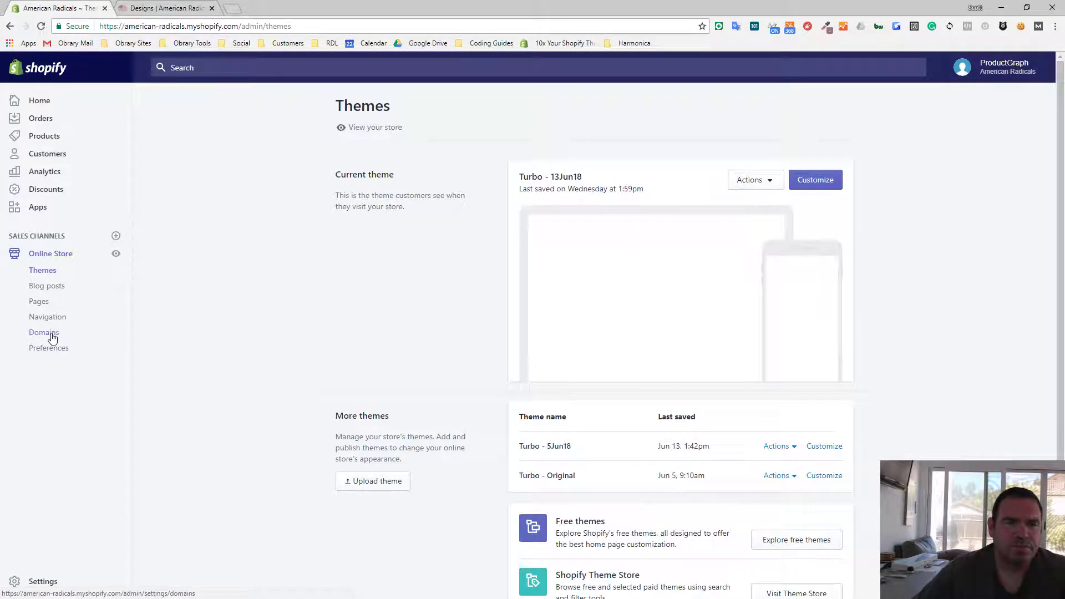
click(816, 183)
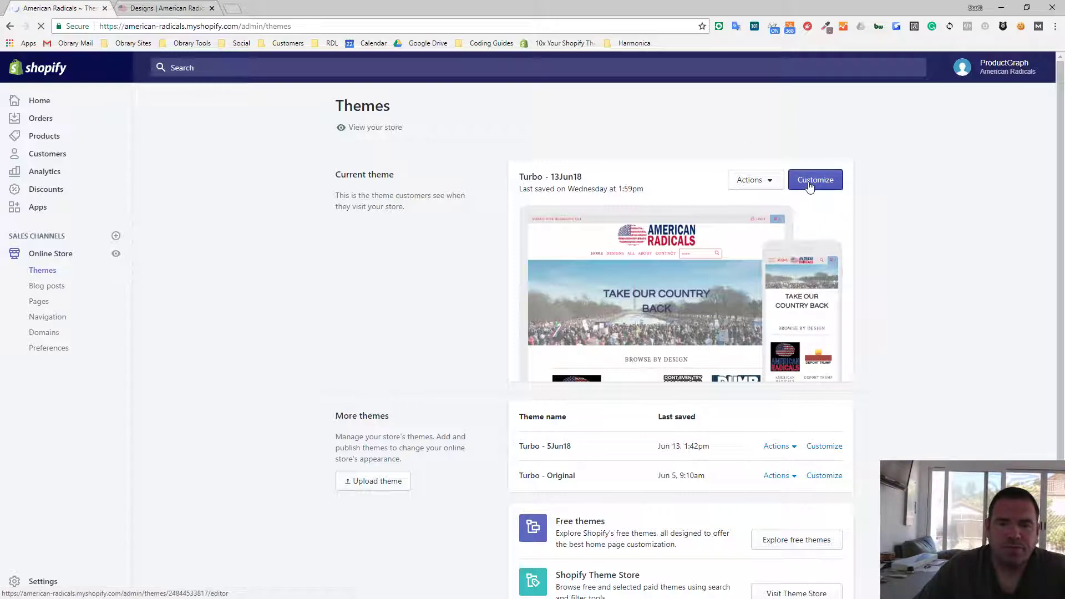
click(814, 180)
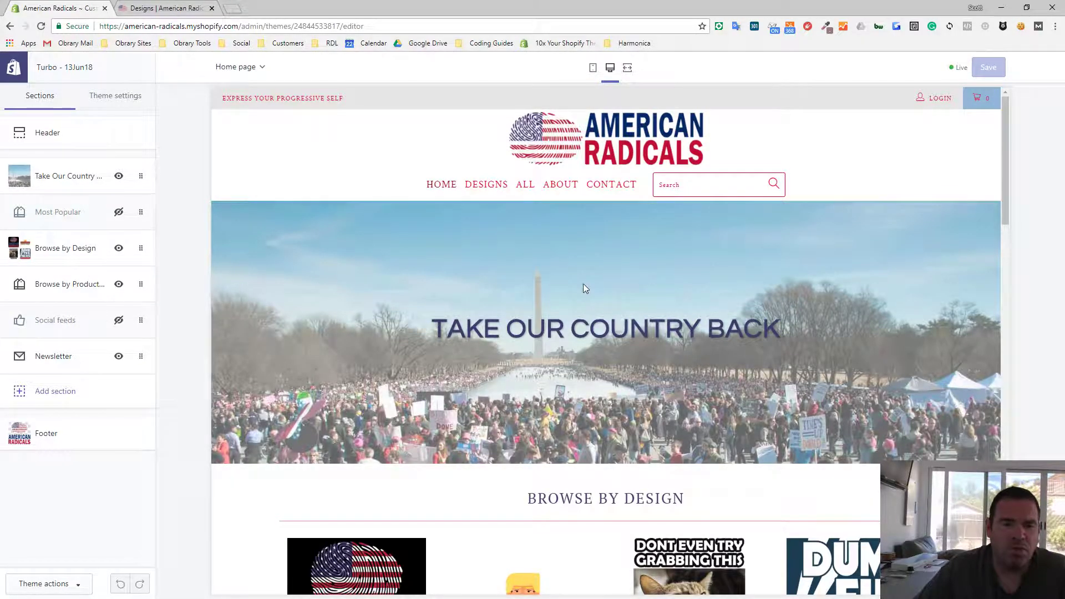
- Add a new collection entry to the home page's Browse by Design section
scroll(580, 445, down, 2)
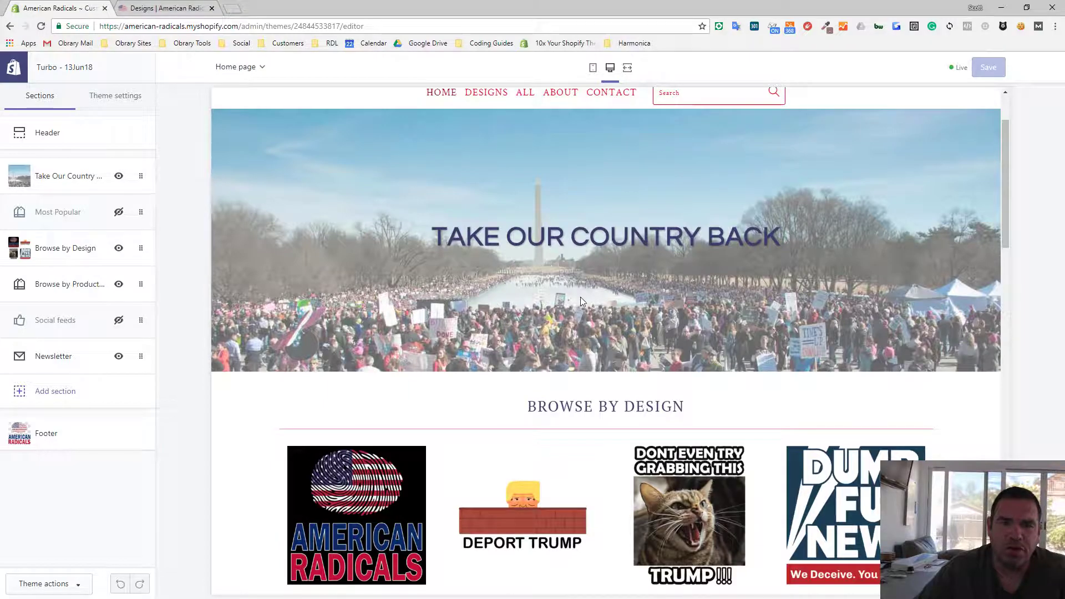
scroll(559, 336, down, 4)
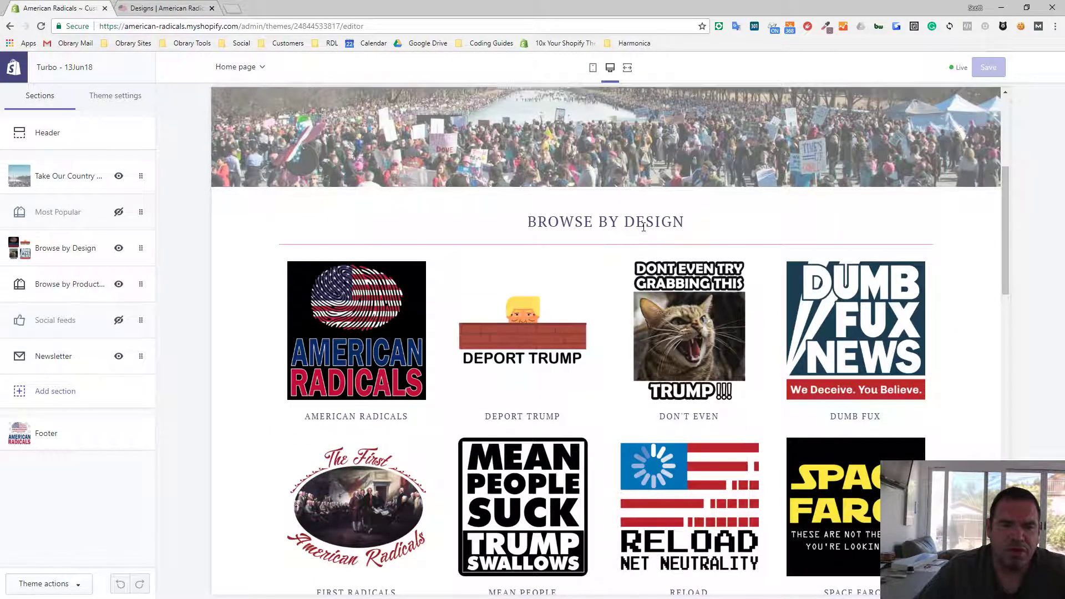
mouse_move(59, 255)
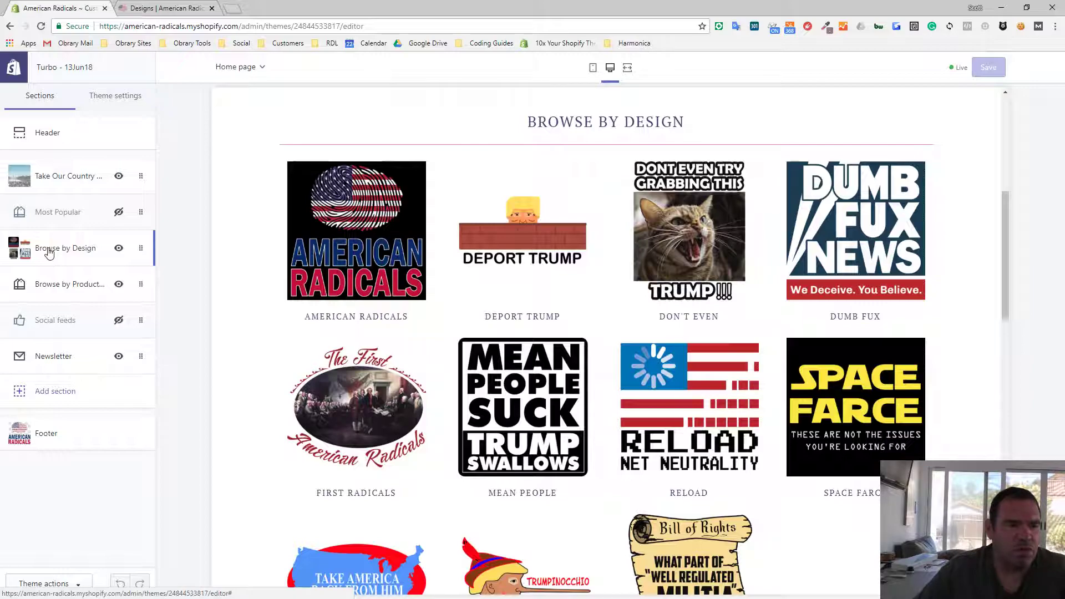
click(21, 254)
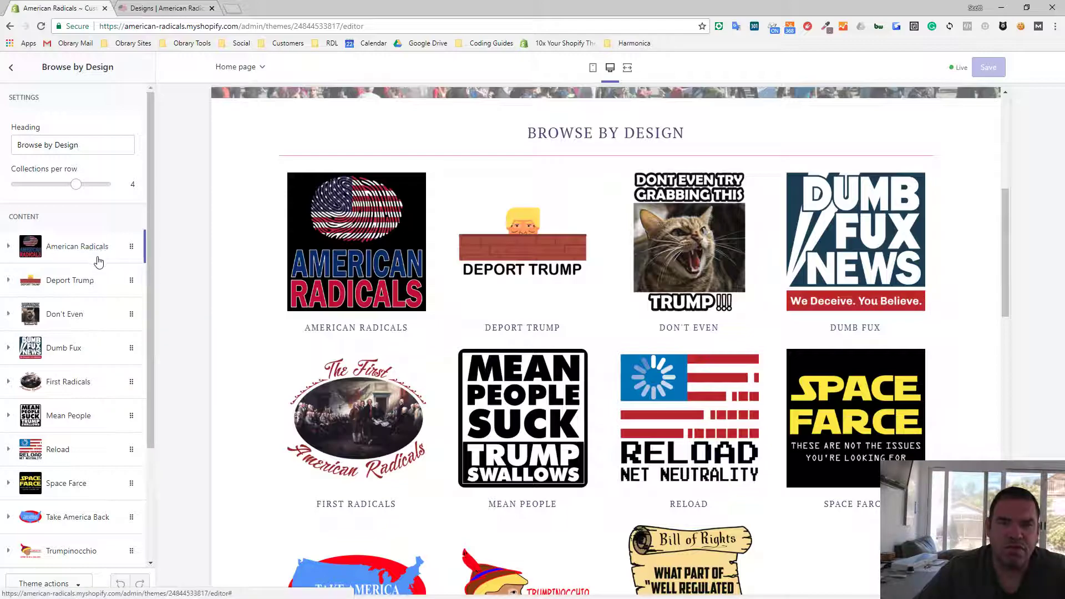
scroll(96, 300, down, 3)
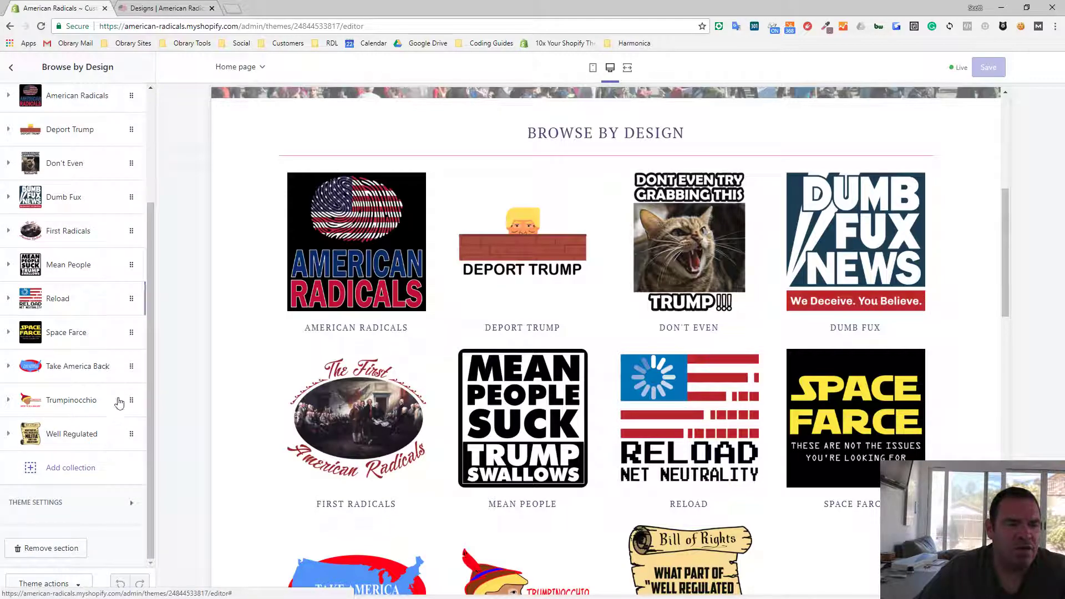
click(53, 469)
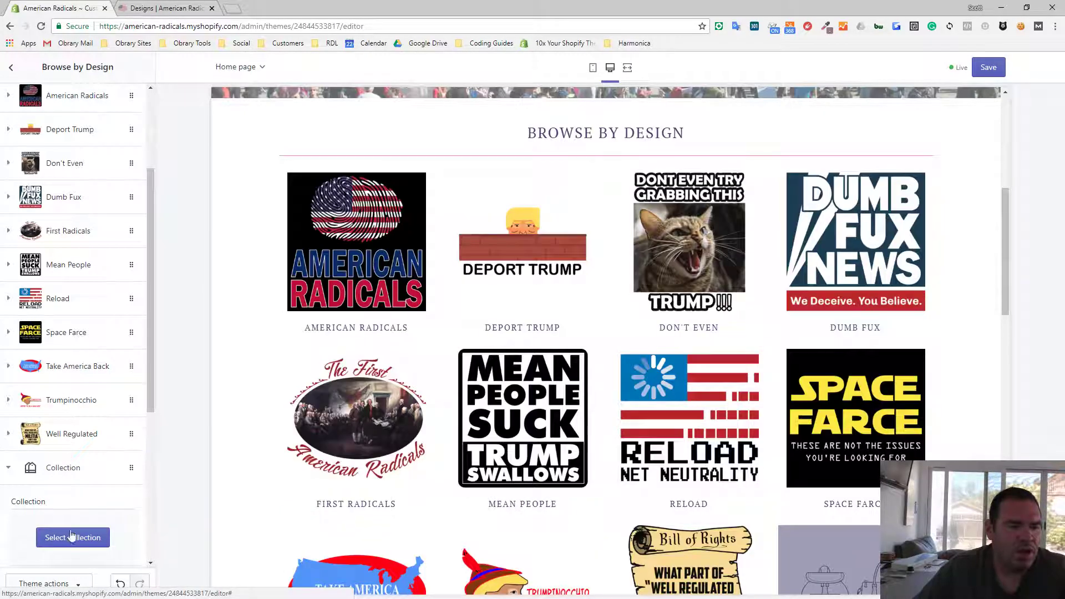
- Assign the Like Grandma collection to the new Browse by Design entry and save the theme
click(72, 353)
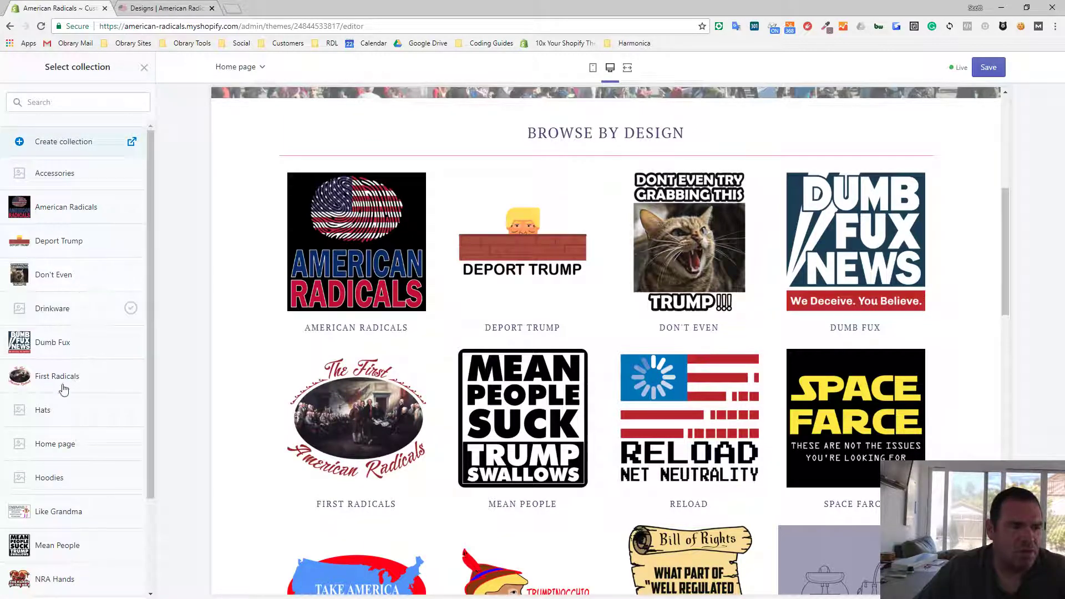
click(52, 513)
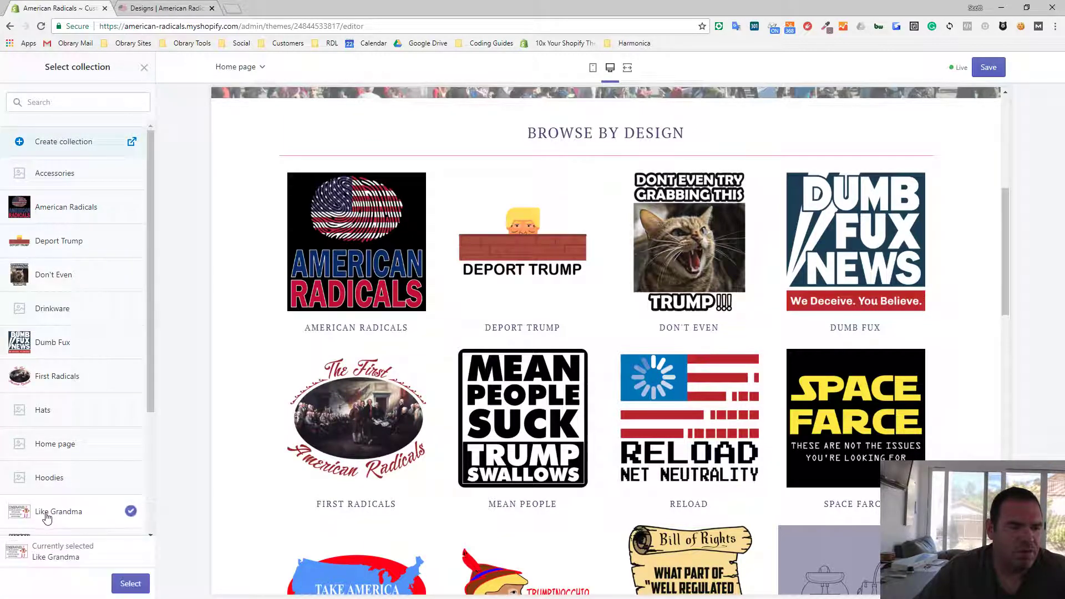
click(131, 584)
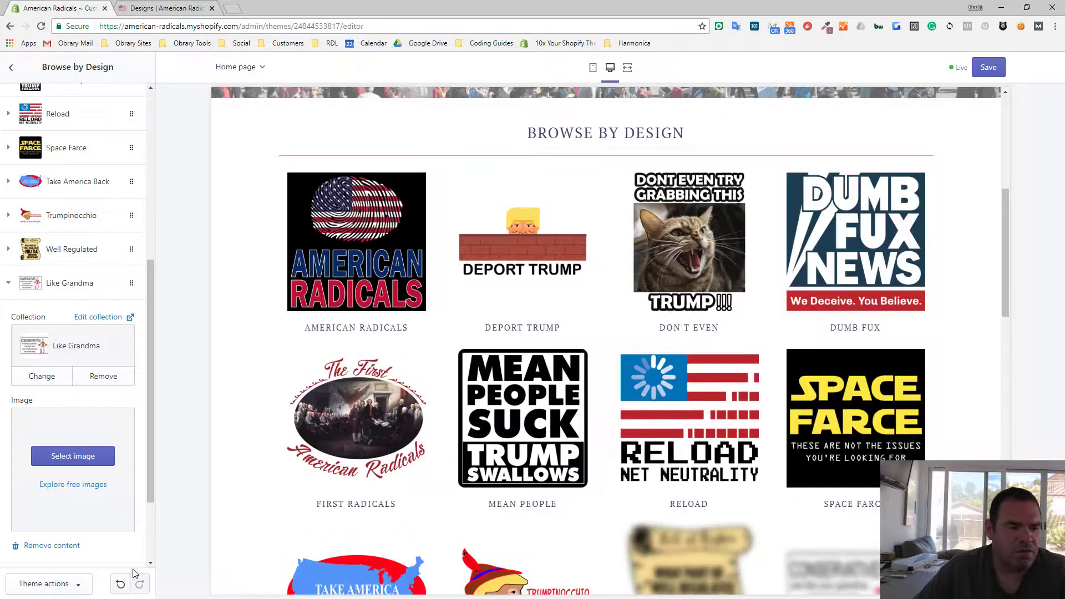
scroll(109, 438, down, 2)
scroll(108, 450, up, 5)
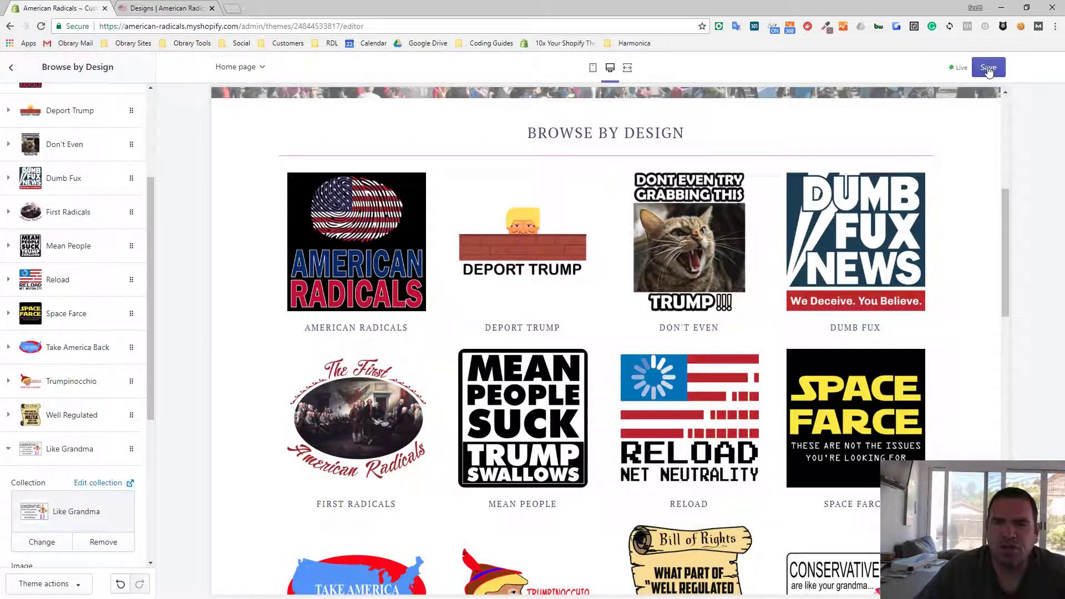
click(988, 69)
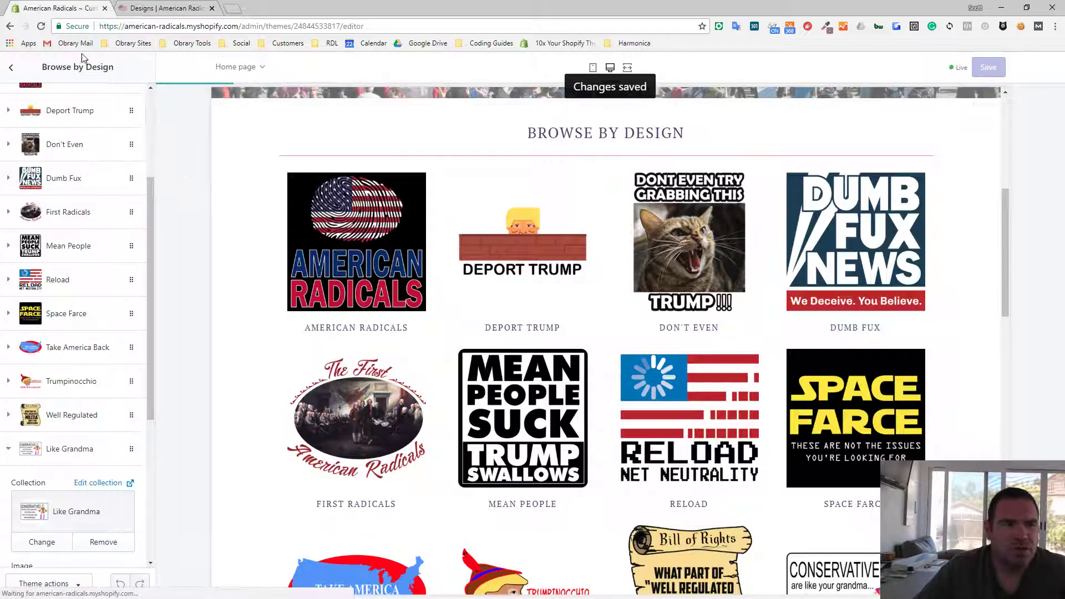
- Reload the storefront's Designs page and look through the full list of designs for Like Grandma
click(154, 8)
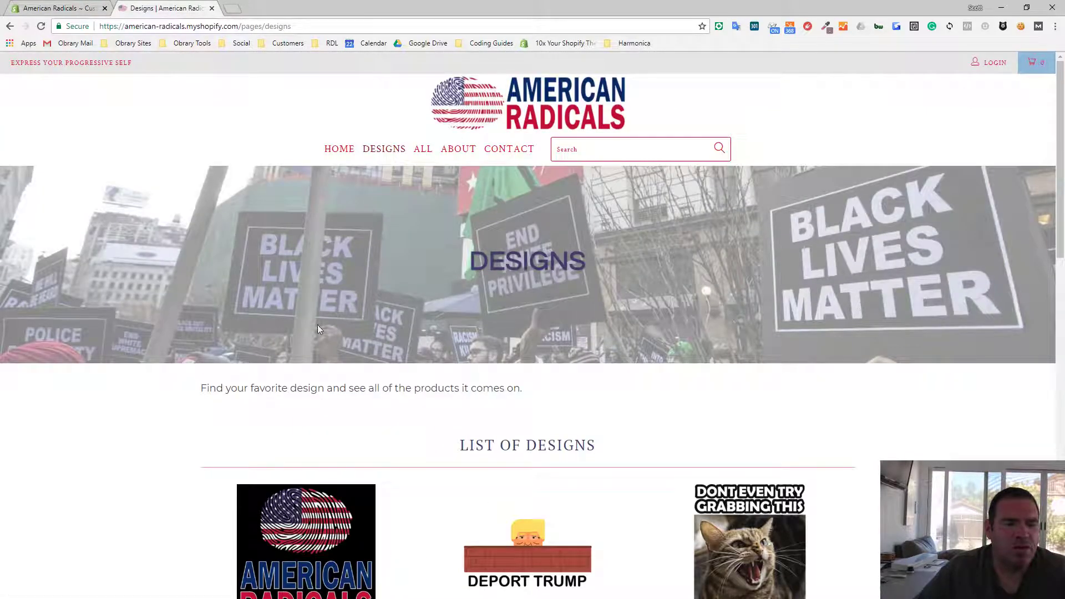
click(41, 27)
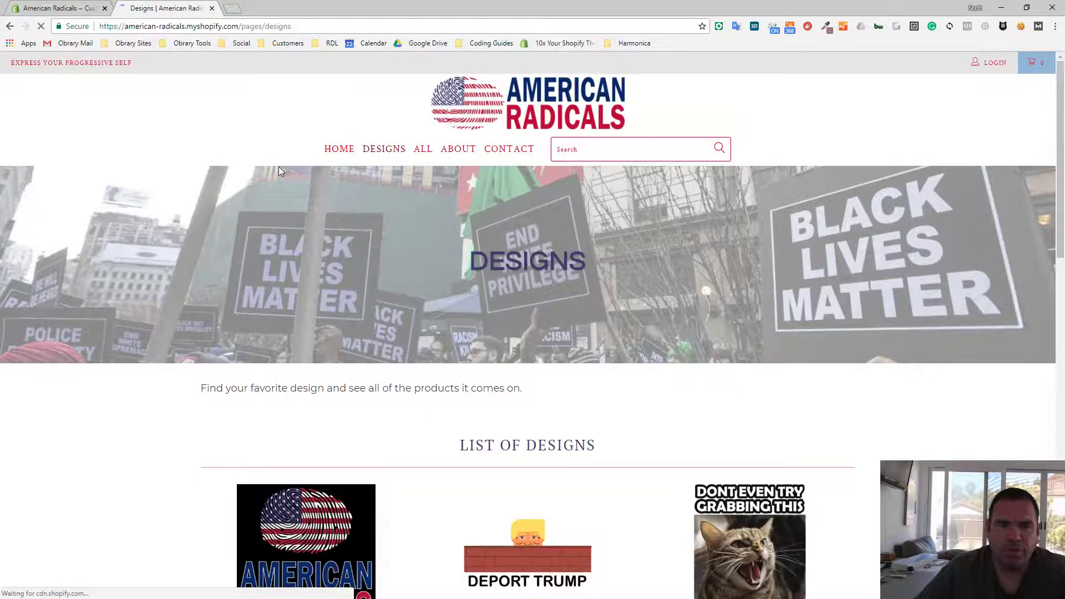
scroll(391, 308, down, 5)
scroll(391, 308, down, 10)
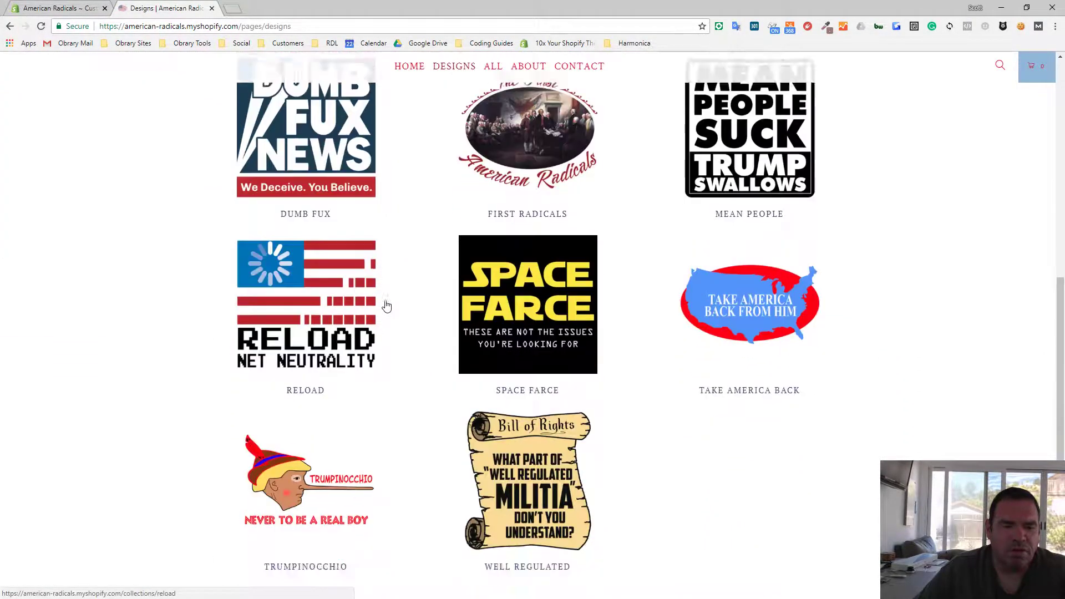
scroll(385, 302, up, 4)
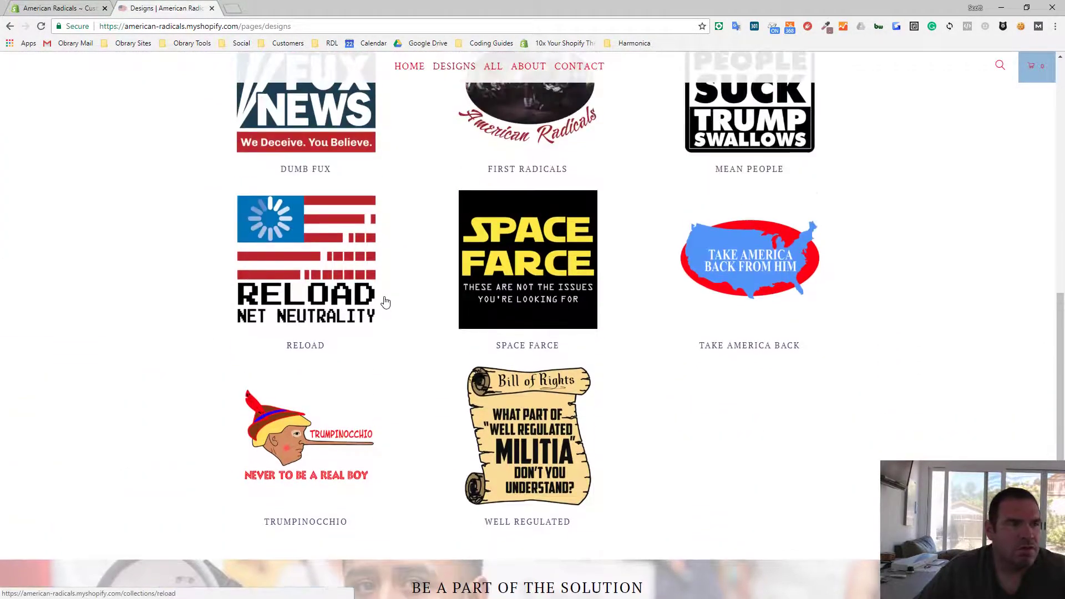
click(41, 27)
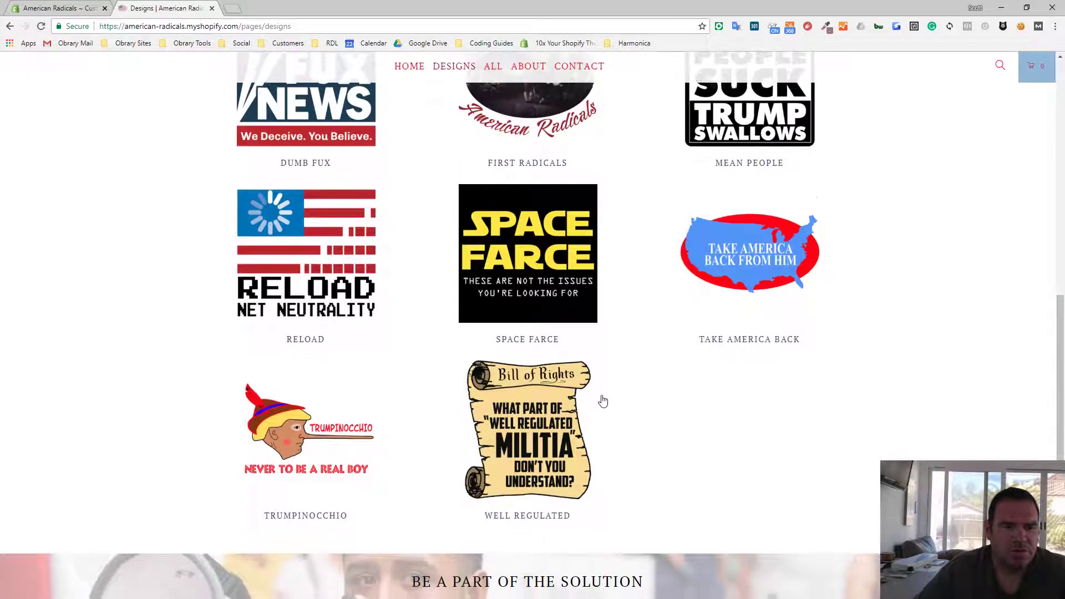
scroll(601, 399, down, 3)
scroll(598, 382, up, 6)
scroll(598, 378, down, 6)
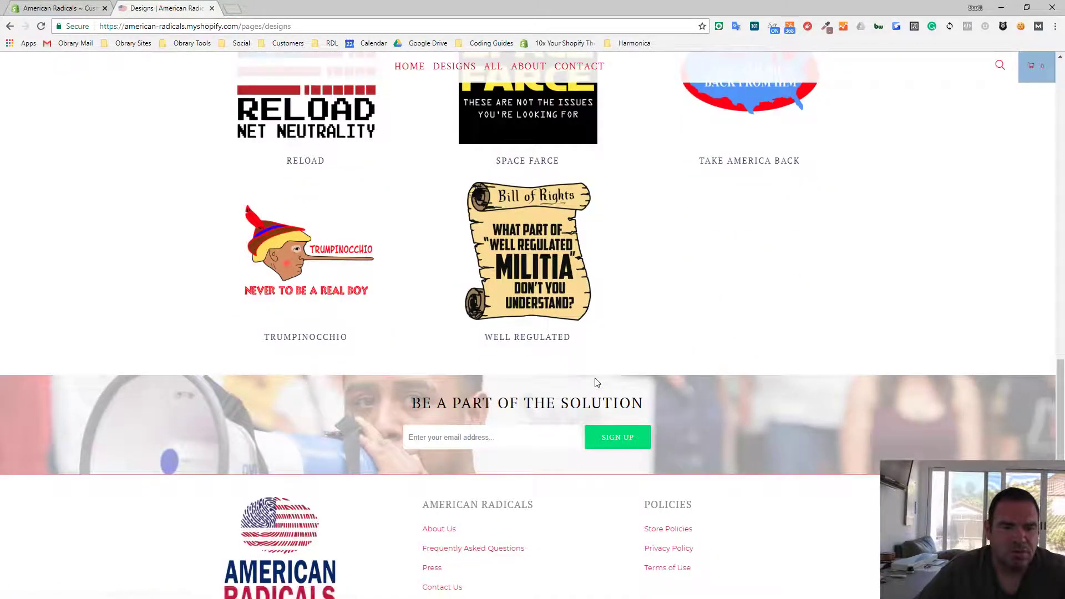
scroll(596, 383, up, 11)
scroll(596, 383, up, 4)
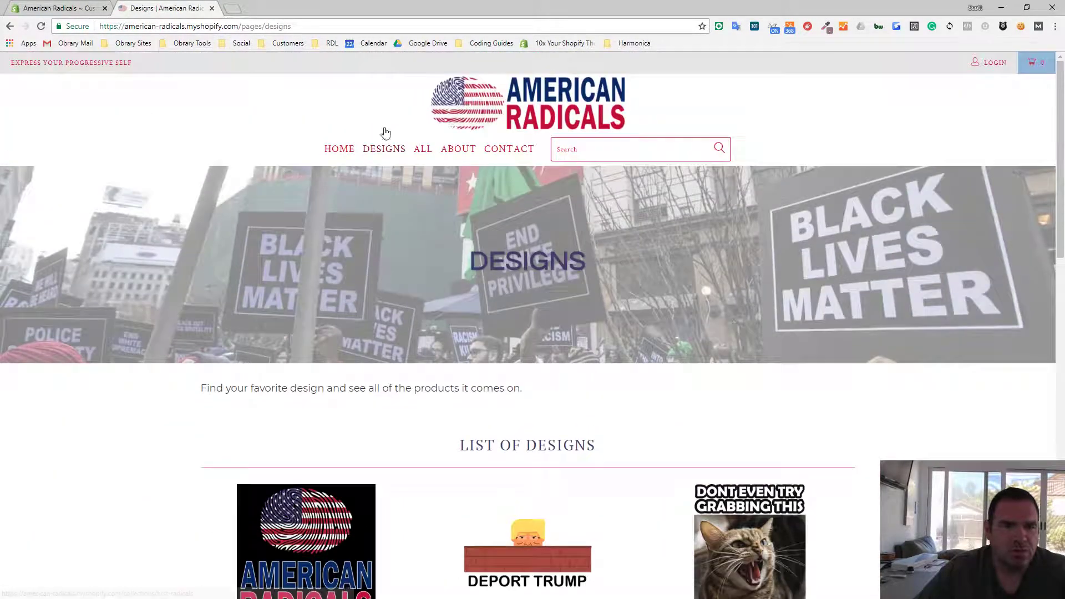
- Find Like Grandma under Browse by Design on the storefront home page and open its collection page
click(332, 152)
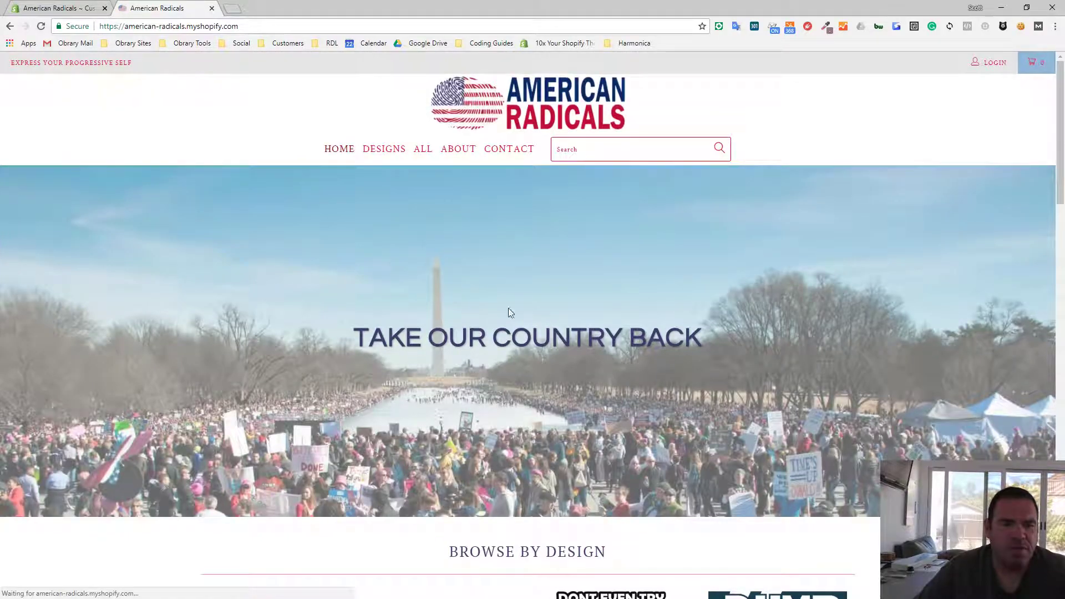
scroll(471, 278, down, 15)
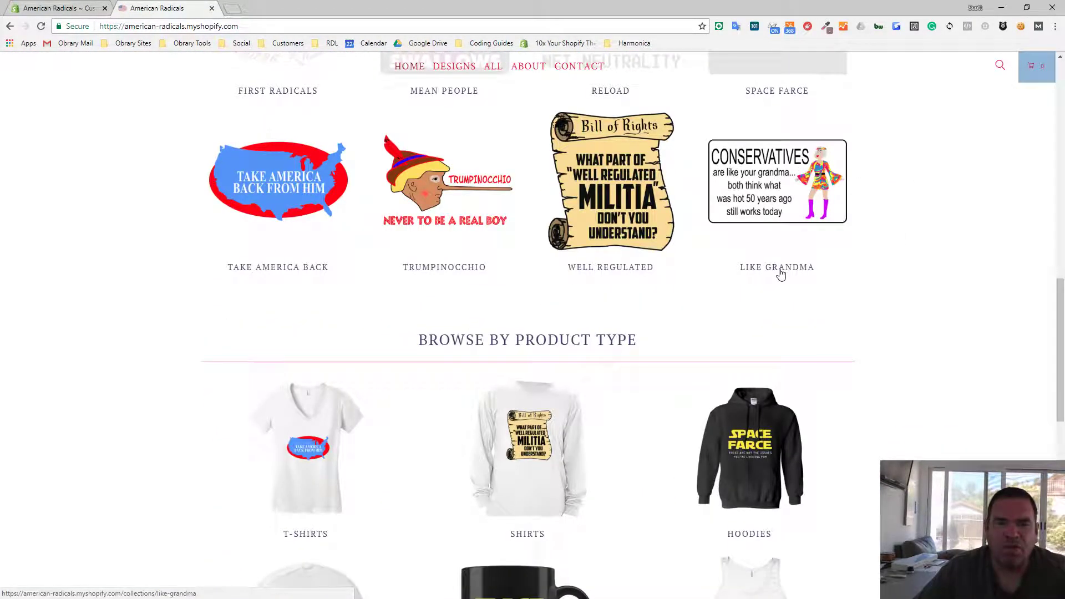
scroll(792, 304, up, 5)
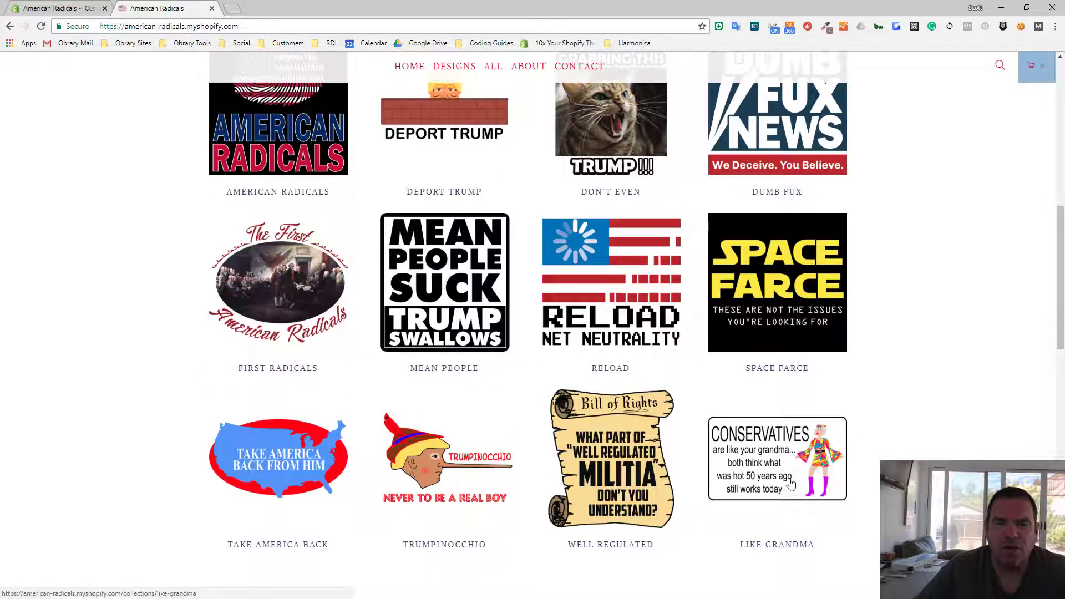
click(773, 467)
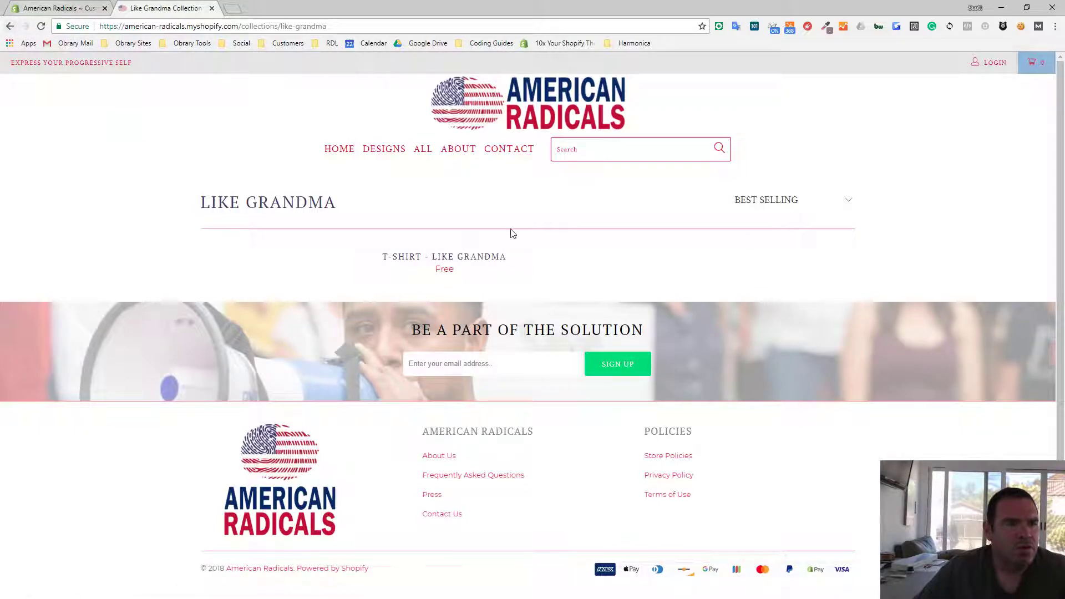
- Go back to the storefront's Designs page and check its design list again
click(399, 161)
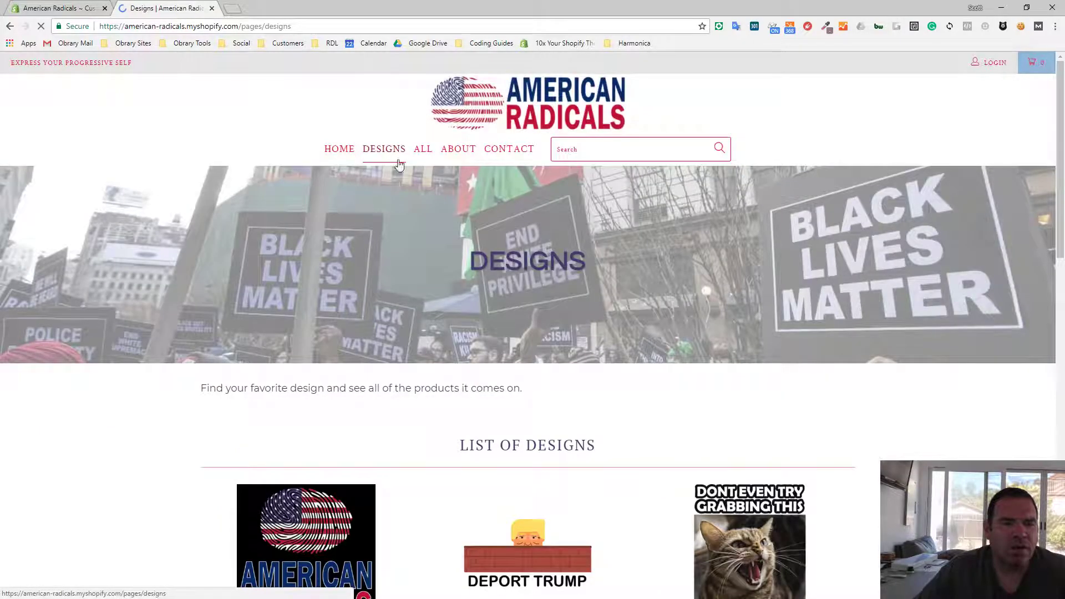
scroll(635, 299, down, 8)
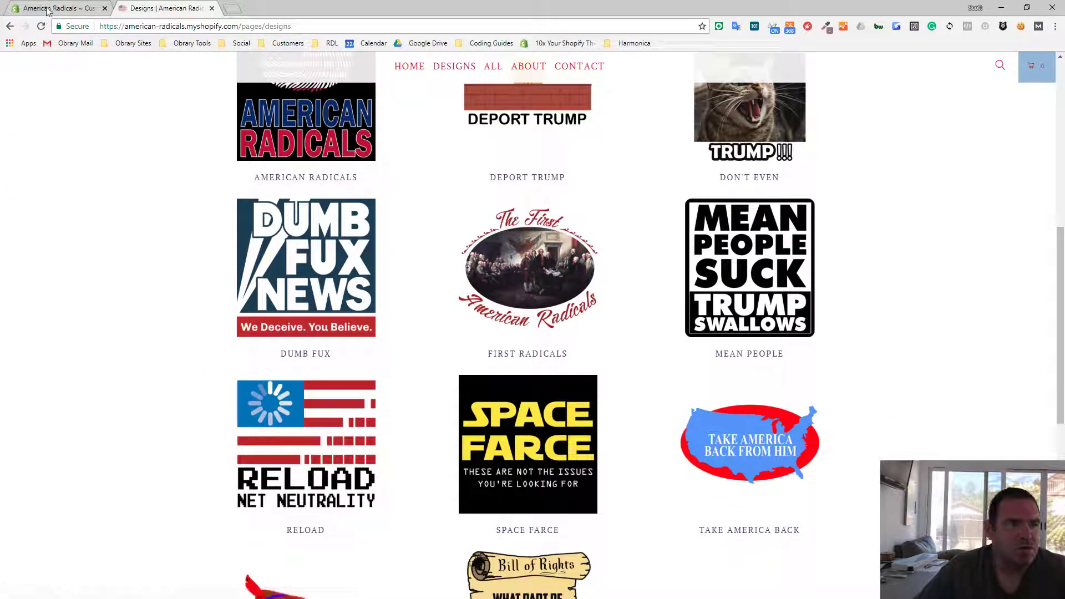
- Switch back to the theme editor, open the Designs page in the preview and look through its list of designs
click(60, 11)
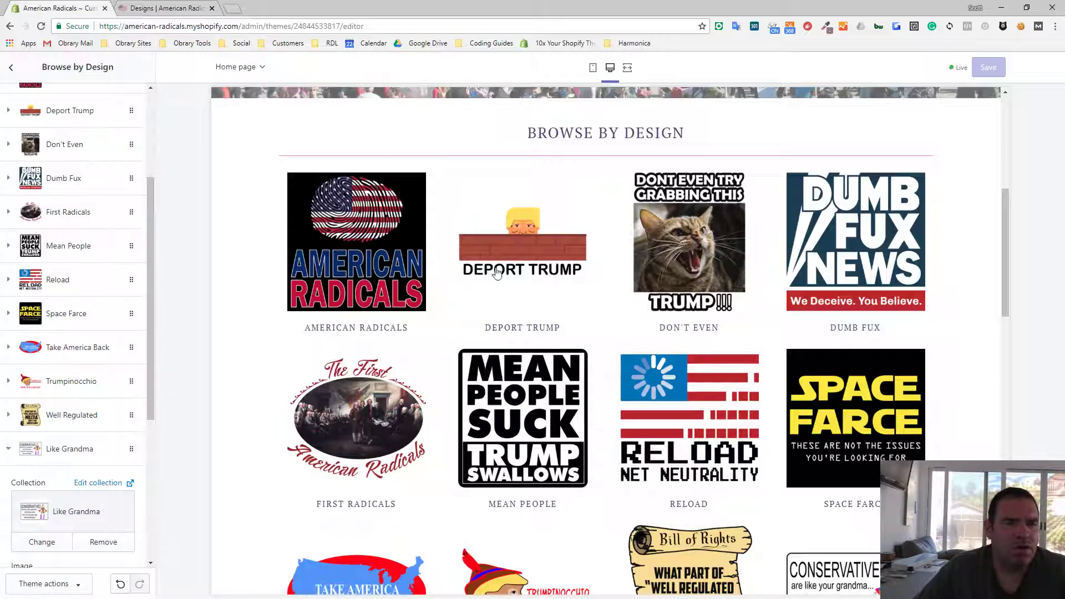
scroll(491, 271, up, 7)
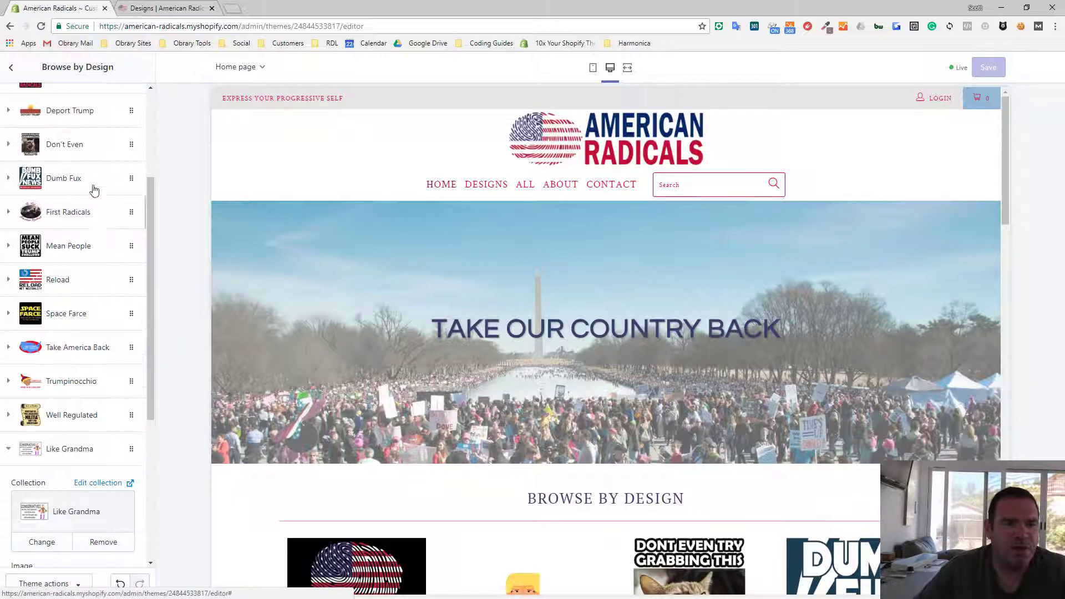
click(492, 186)
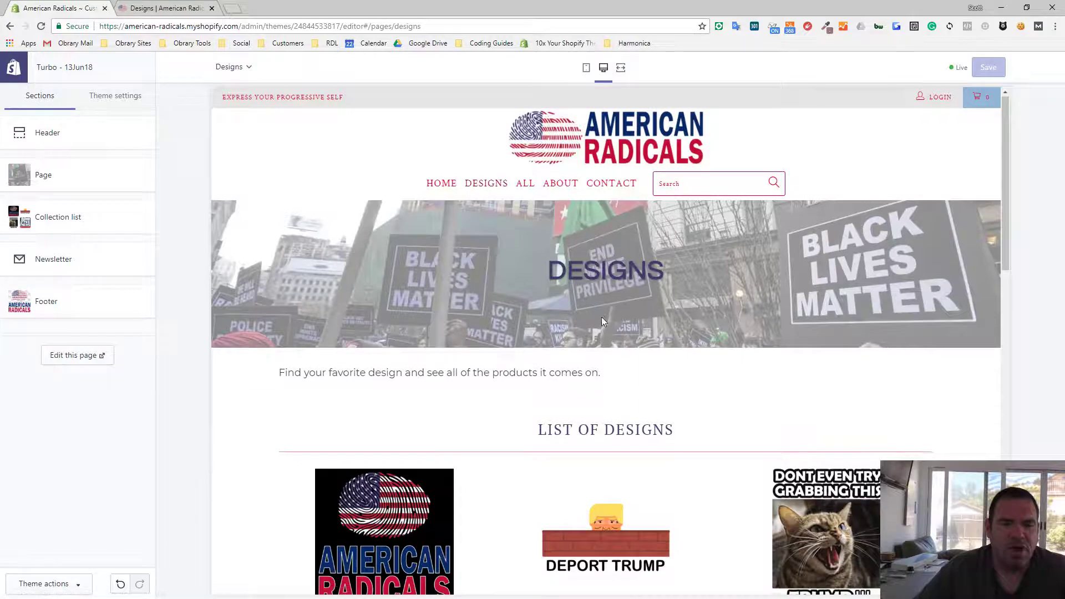
scroll(601, 317, down, 5)
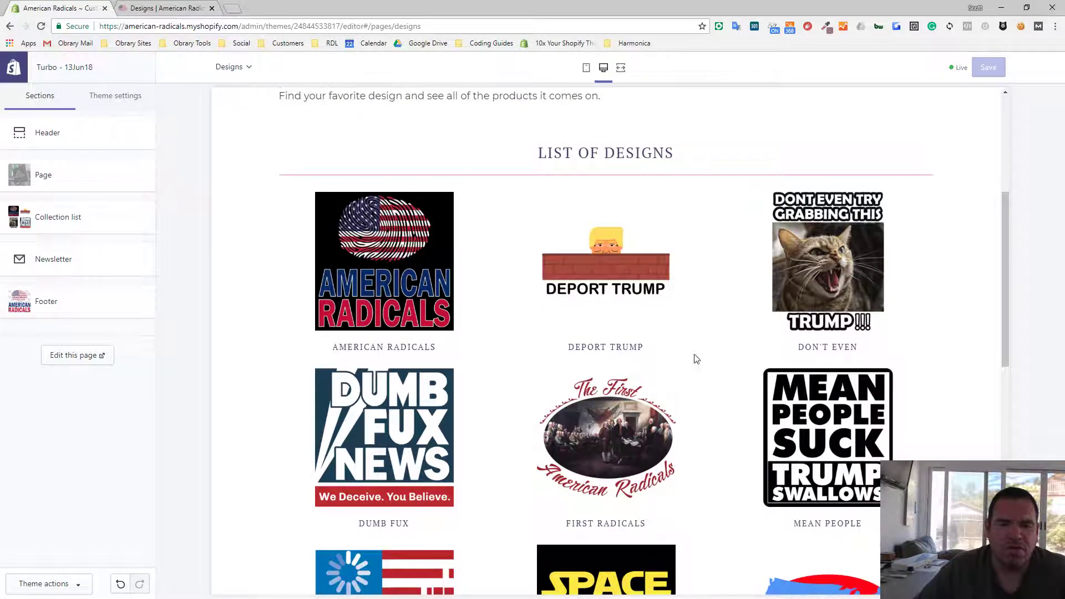
scroll(694, 359, down, 6)
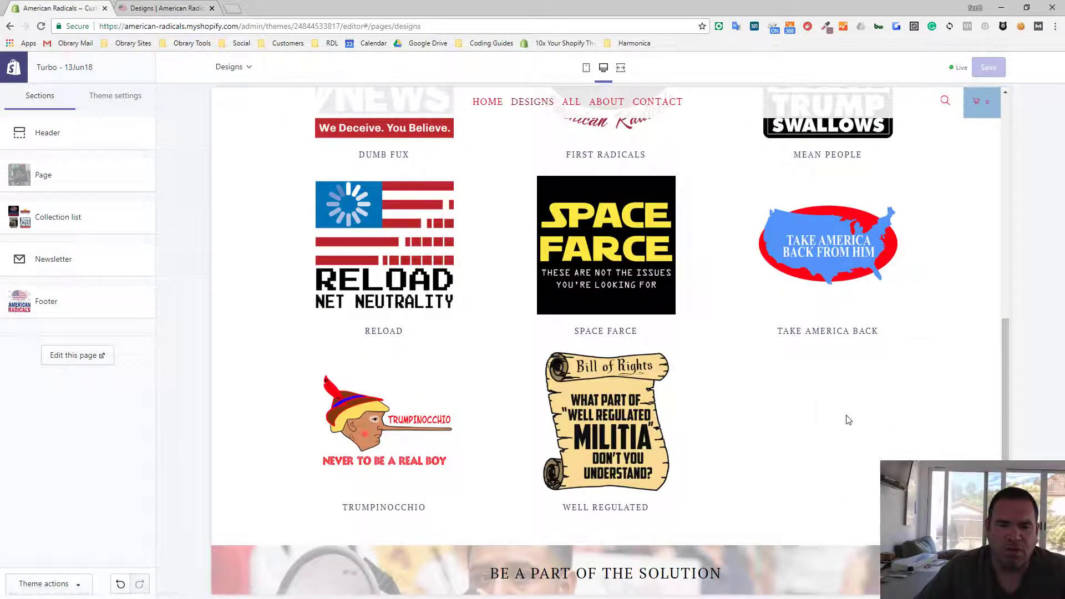
scroll(863, 452, up, 3)
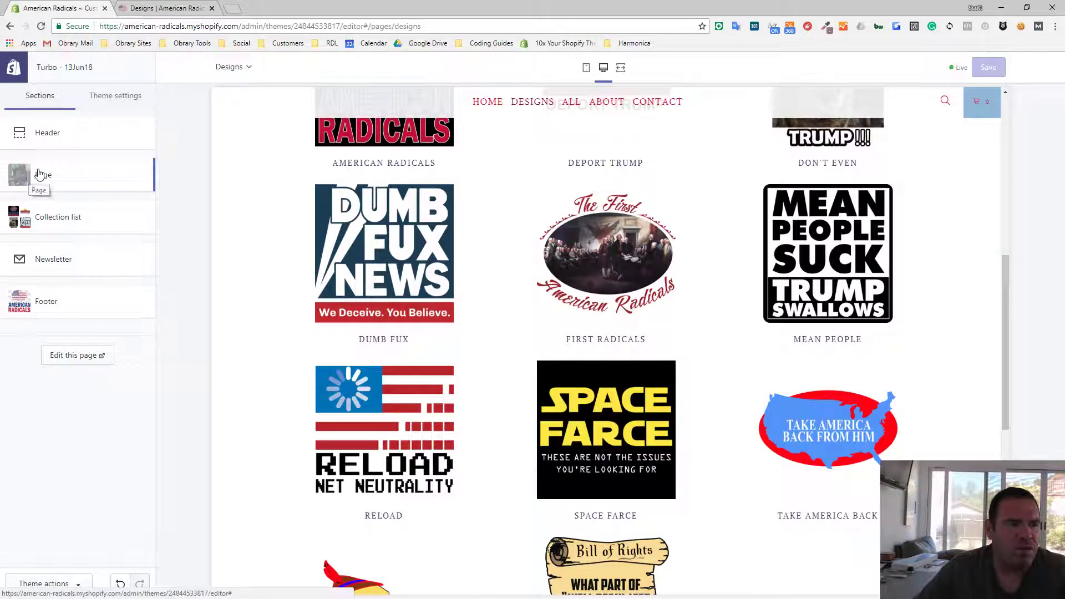
- Add a new collection entry to the Designs page's Collection list section
click(50, 220)
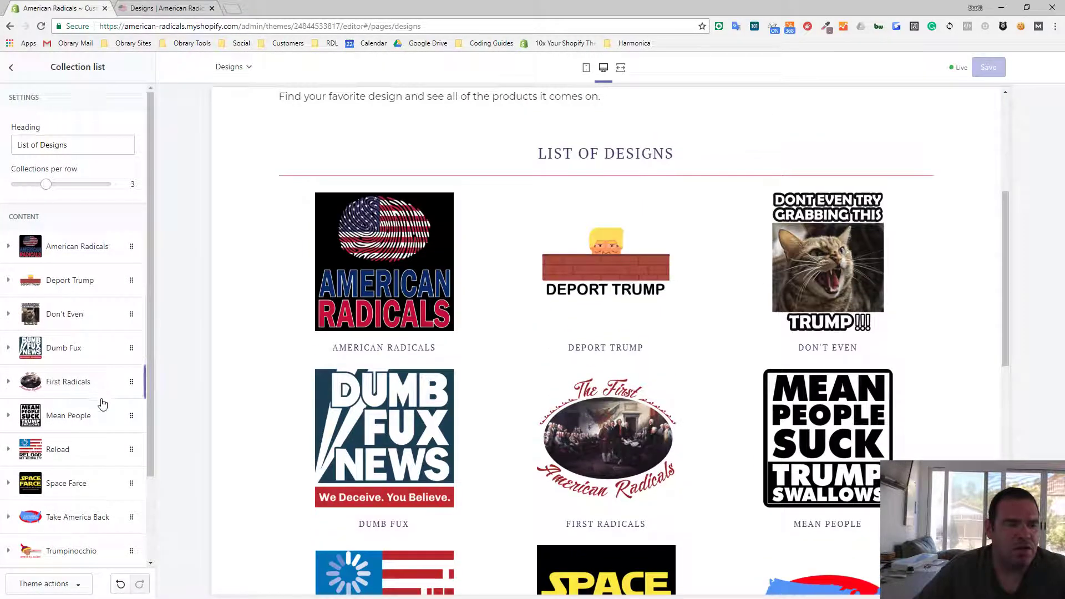
scroll(102, 404, down, 2)
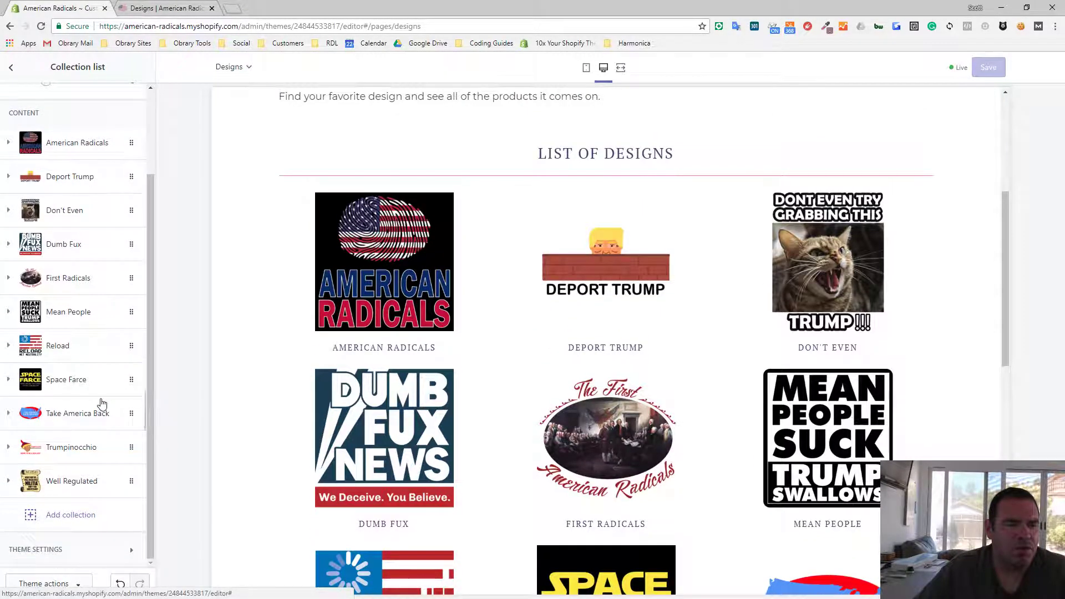
click(59, 516)
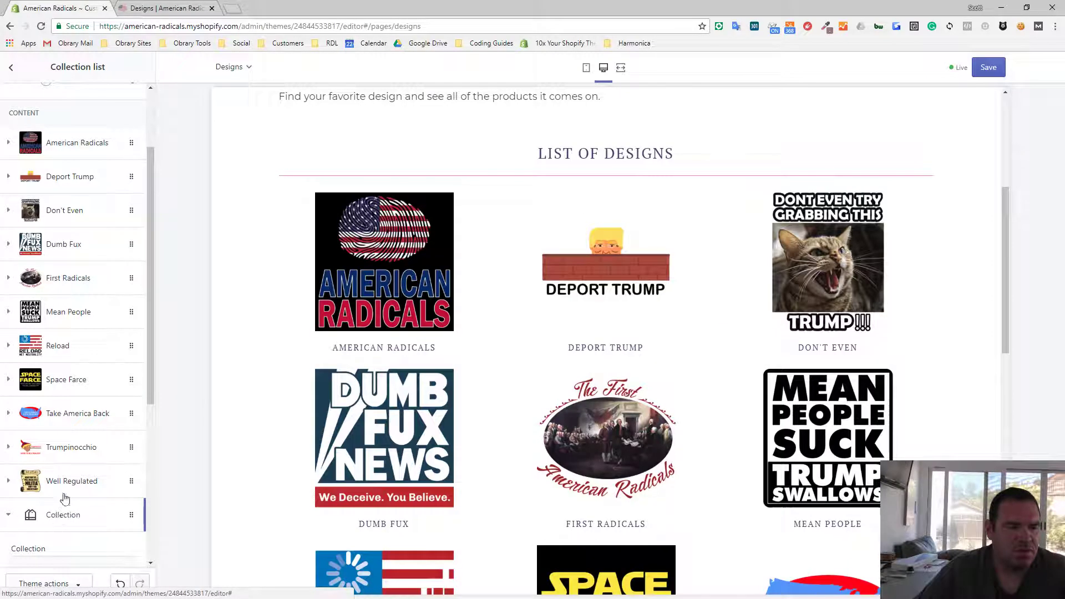
scroll(62, 301, down, 1)
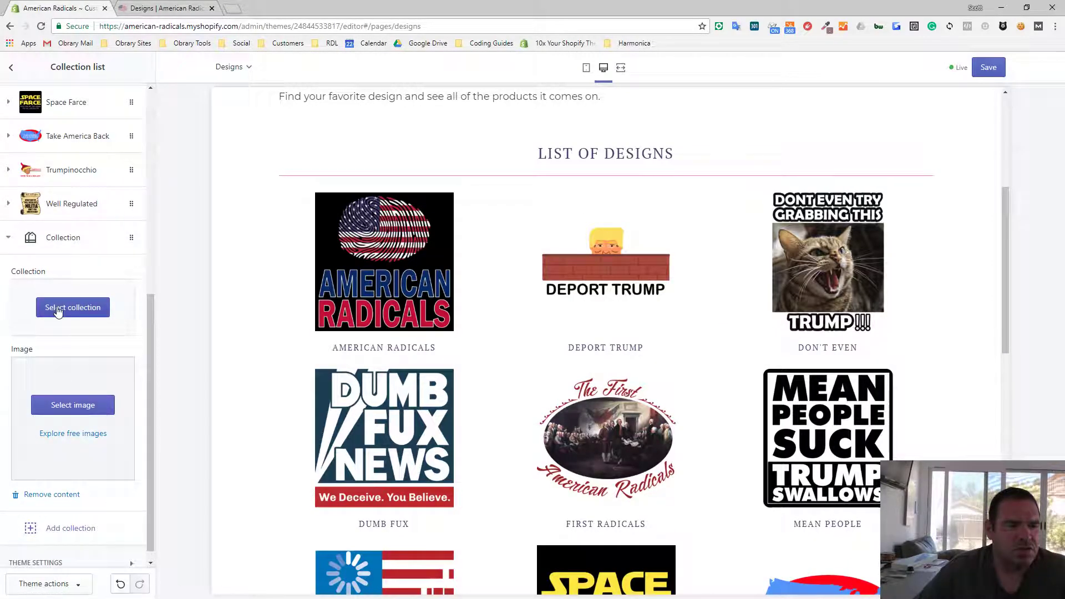
- Assign the Like Grandma collection to the new List of Designs entry and check it in the page preview
click(57, 309)
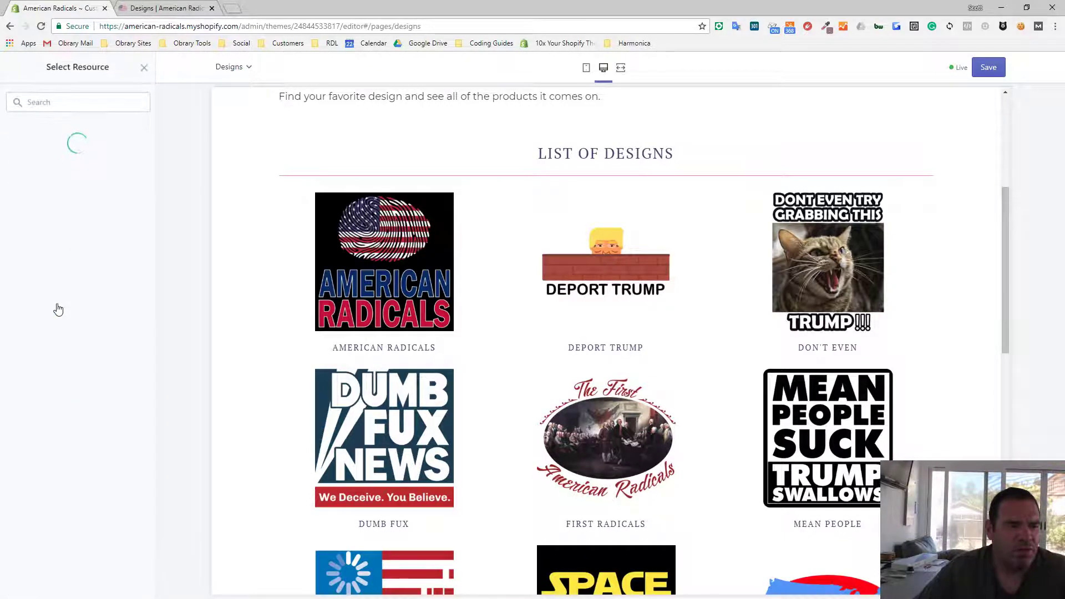
scroll(66, 366, down, 4)
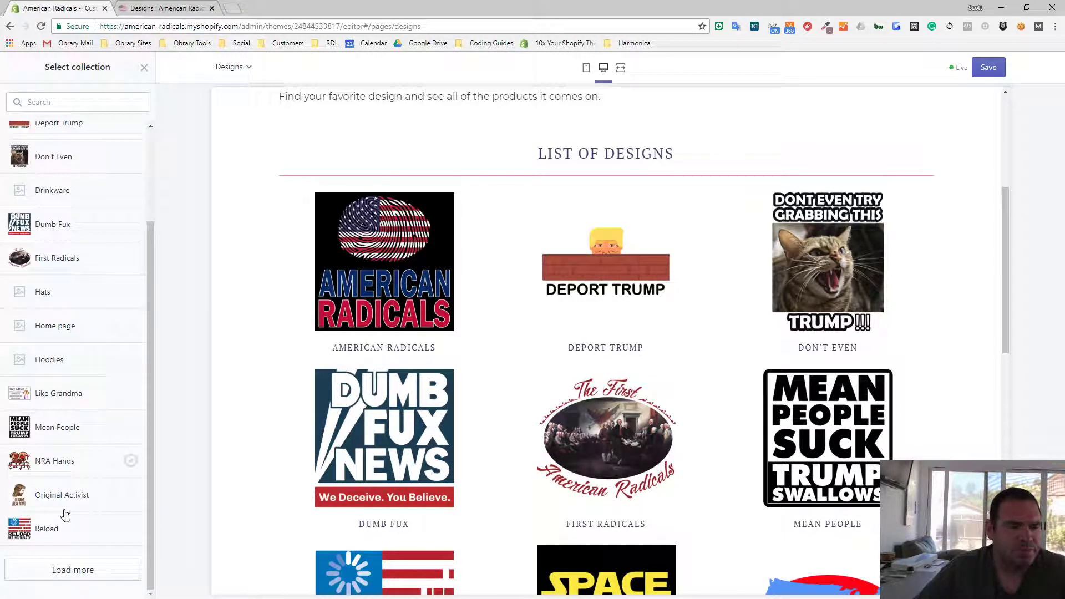
scroll(52, 388, up, 4)
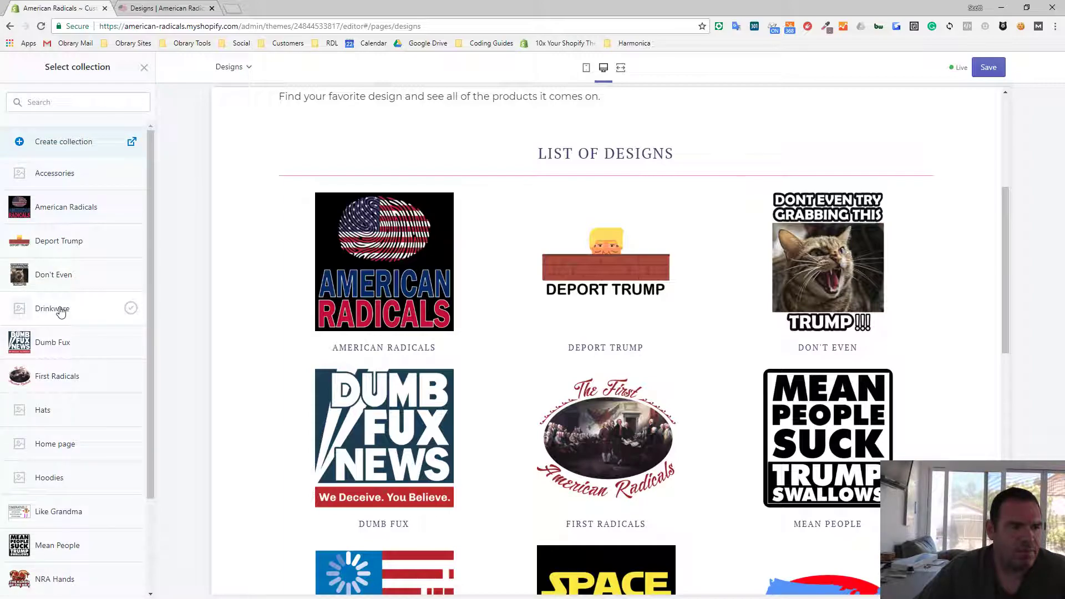
scroll(61, 312, down, 2)
click(61, 395)
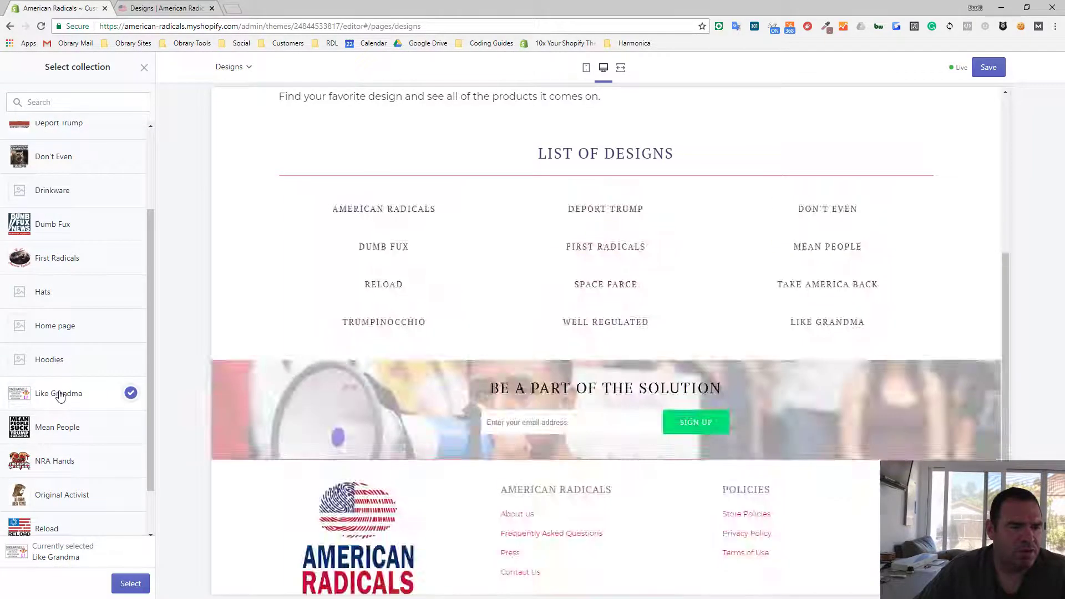
click(131, 583)
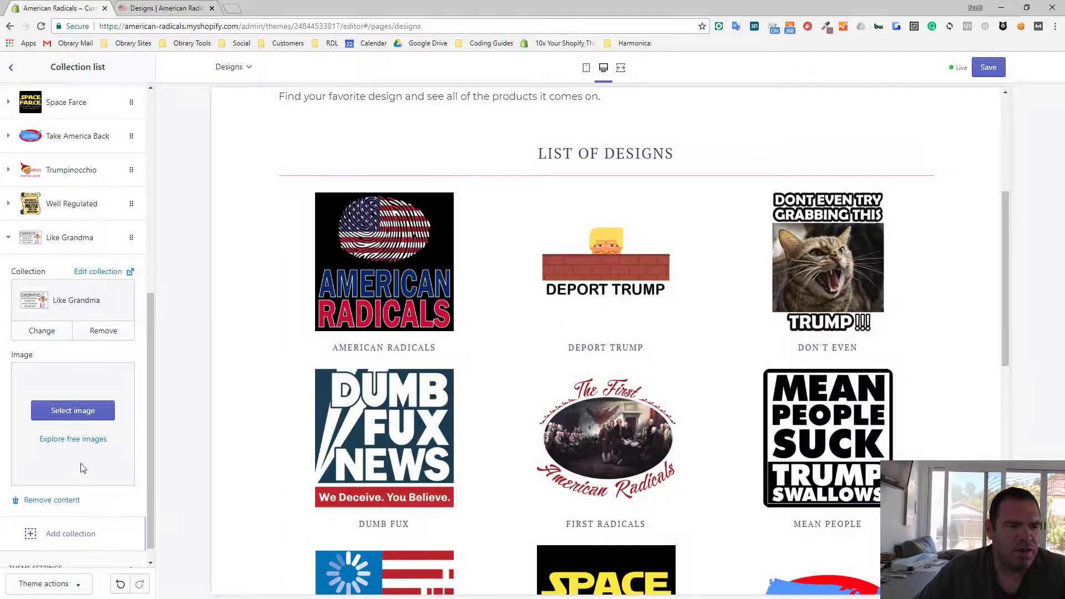
scroll(790, 320, down, 8)
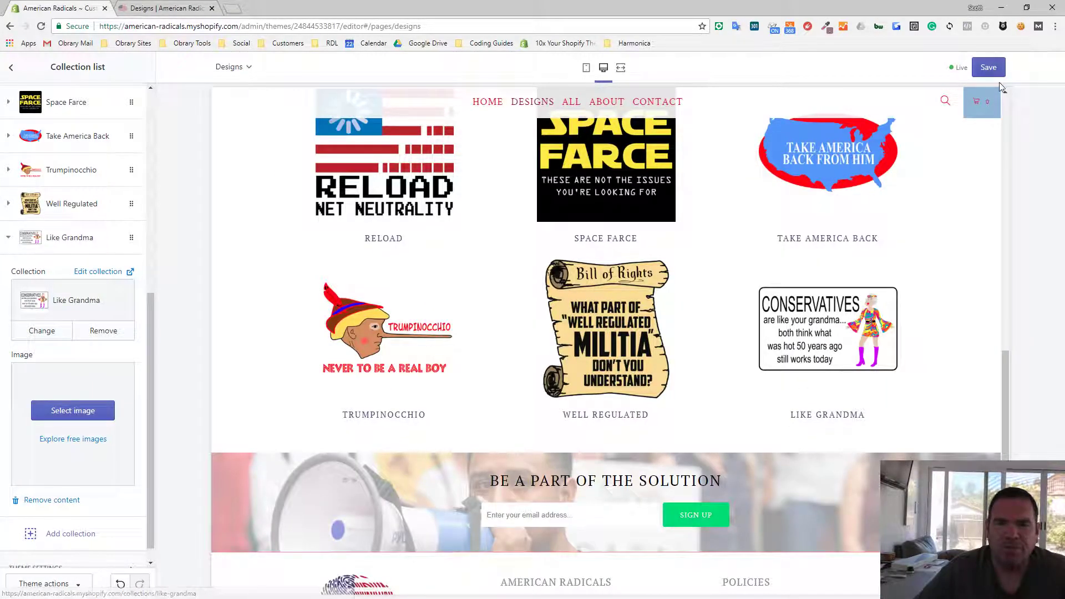
scroll(487, 250, up, 5)
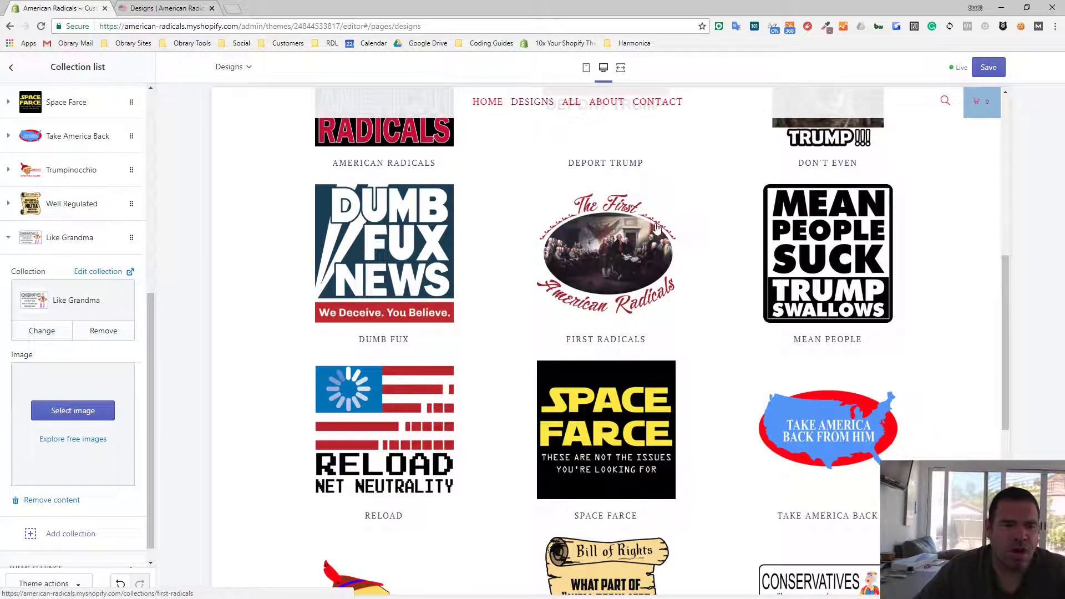
- Reorder the Like Grandma entry to sit between First Radicals and Mean People, and save the theme
click(8, 238)
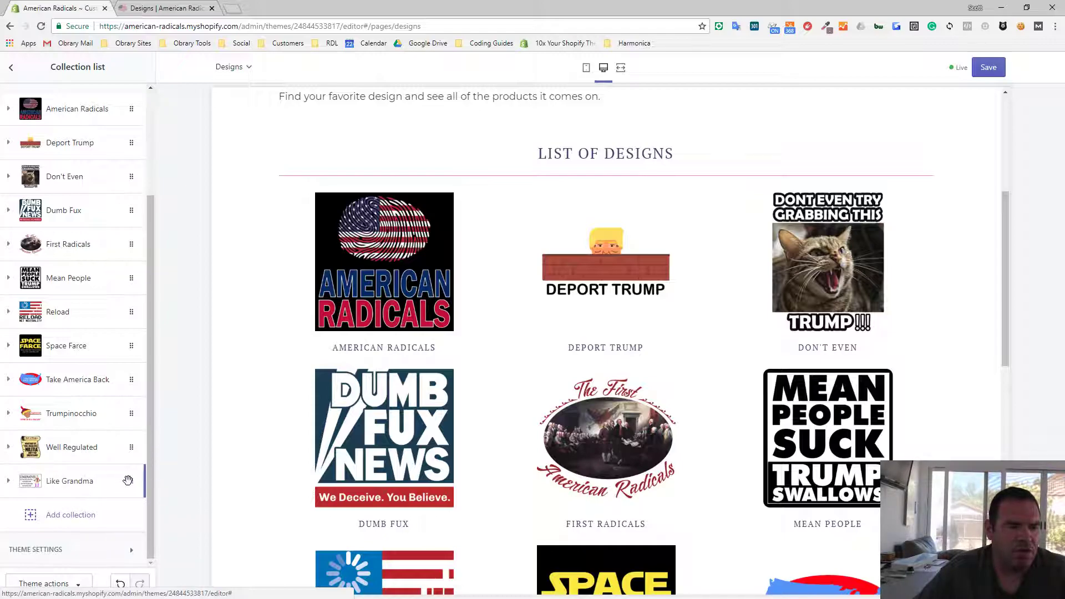
drag(130, 480, 119, 302)
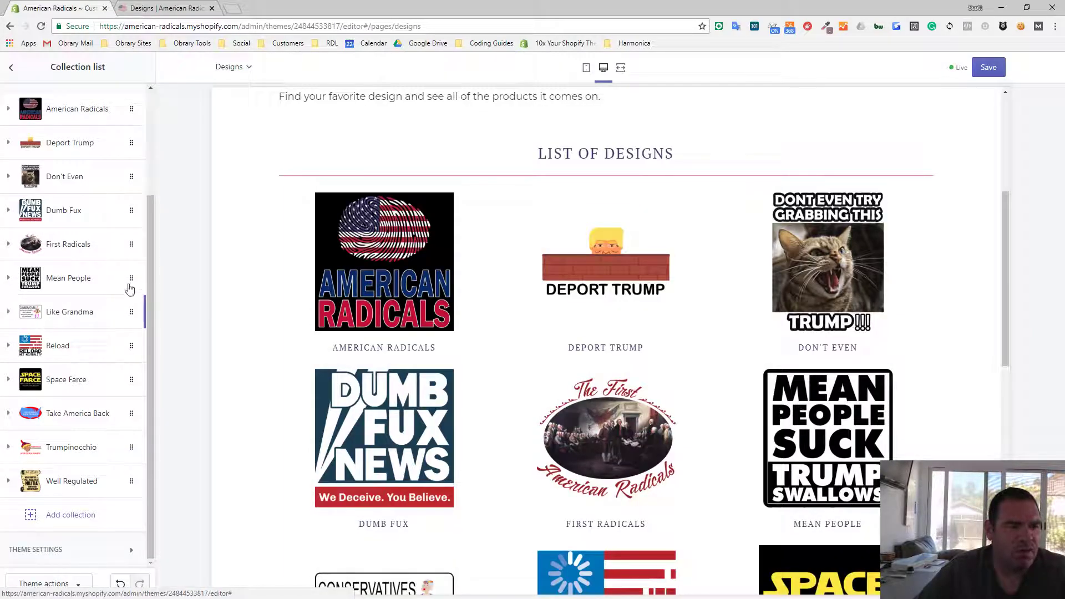
drag(131, 306, 120, 273)
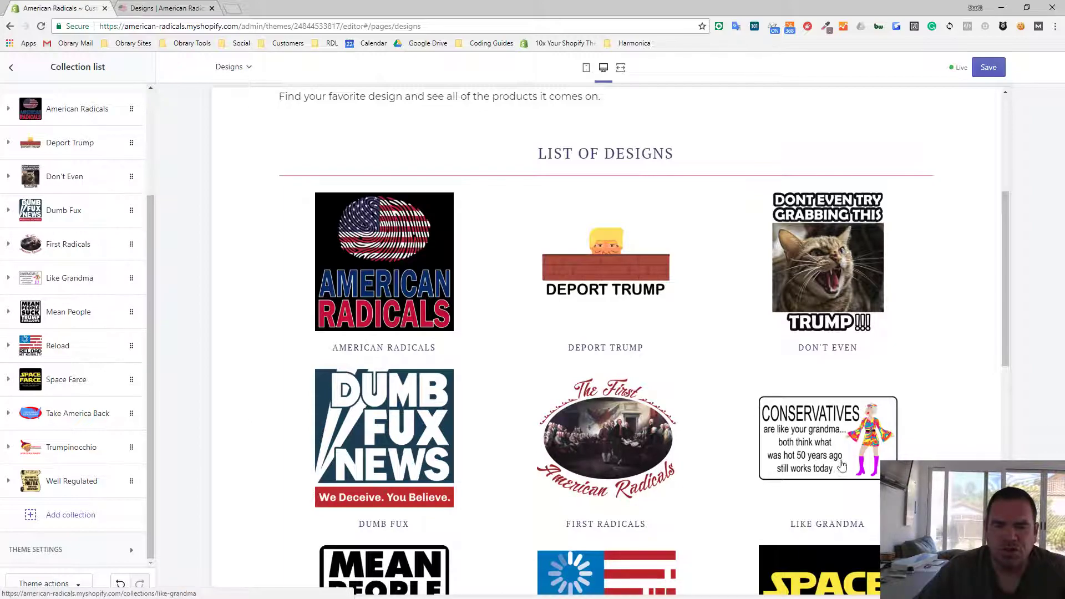
scroll(841, 466, down, 2)
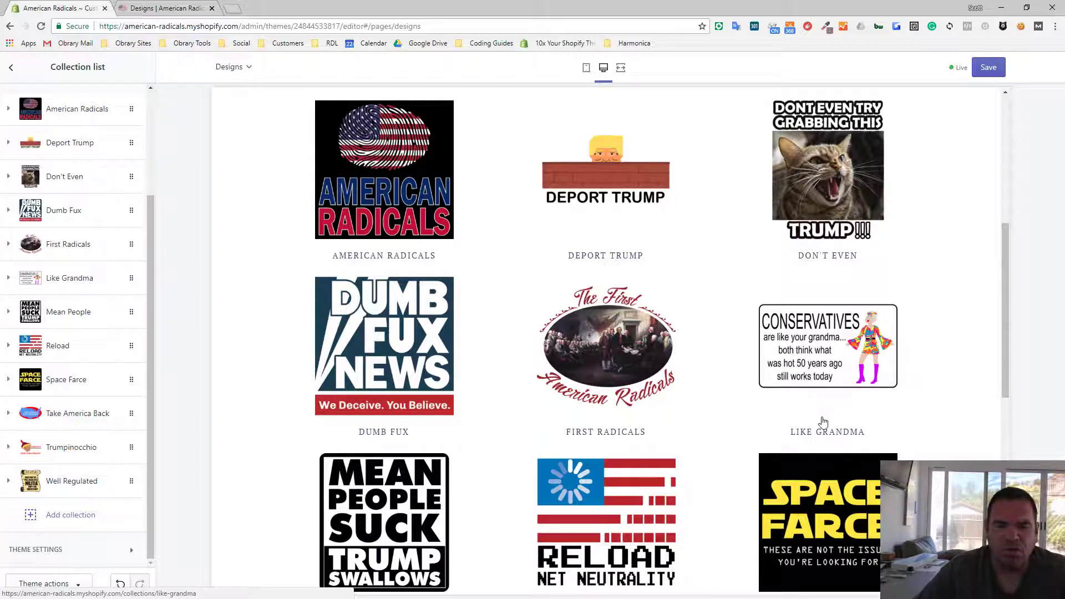
click(988, 71)
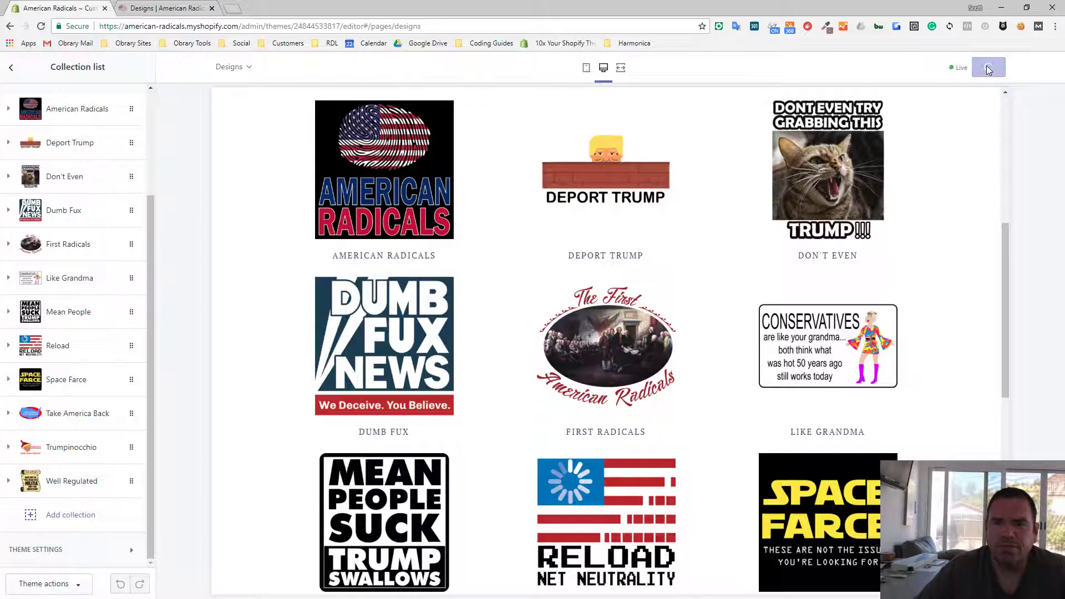
- Reload the storefront's Designs page, check the order of the designs and open the Like Grandma collection
click(157, 8)
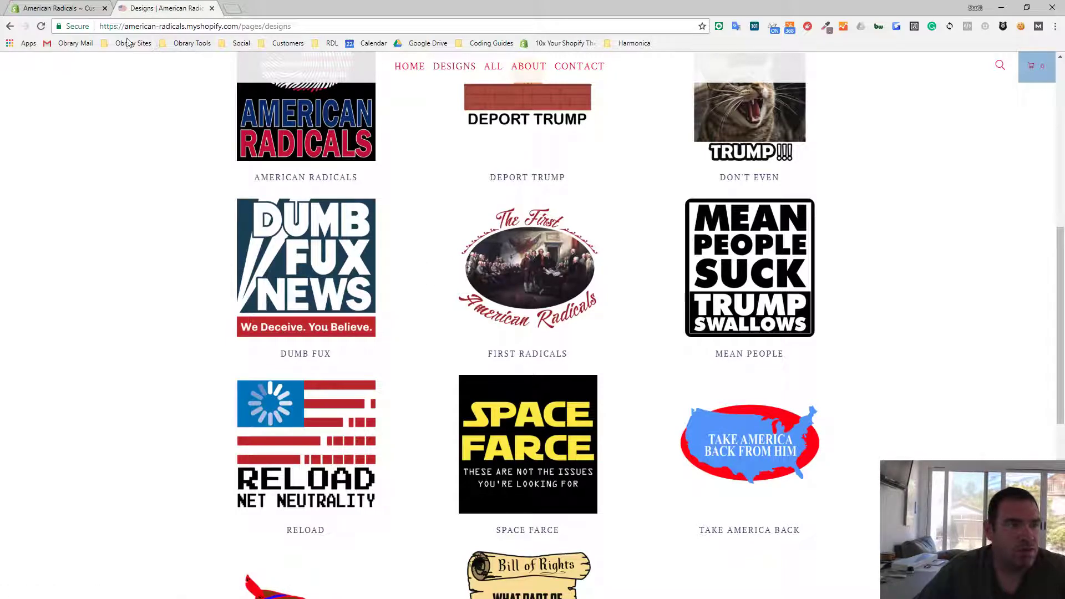
click(40, 26)
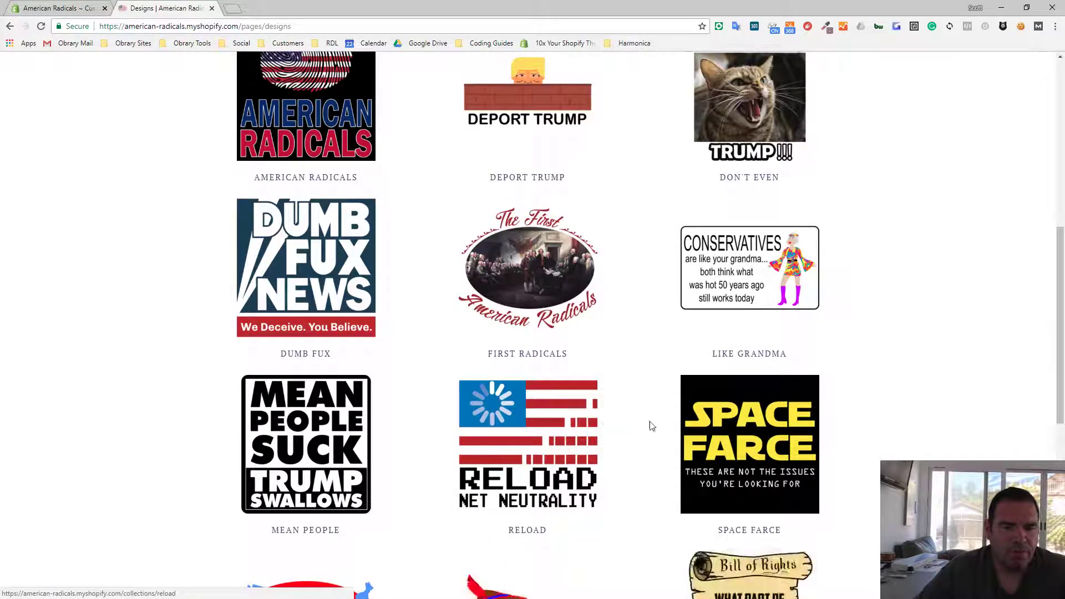
scroll(633, 287, up, 6)
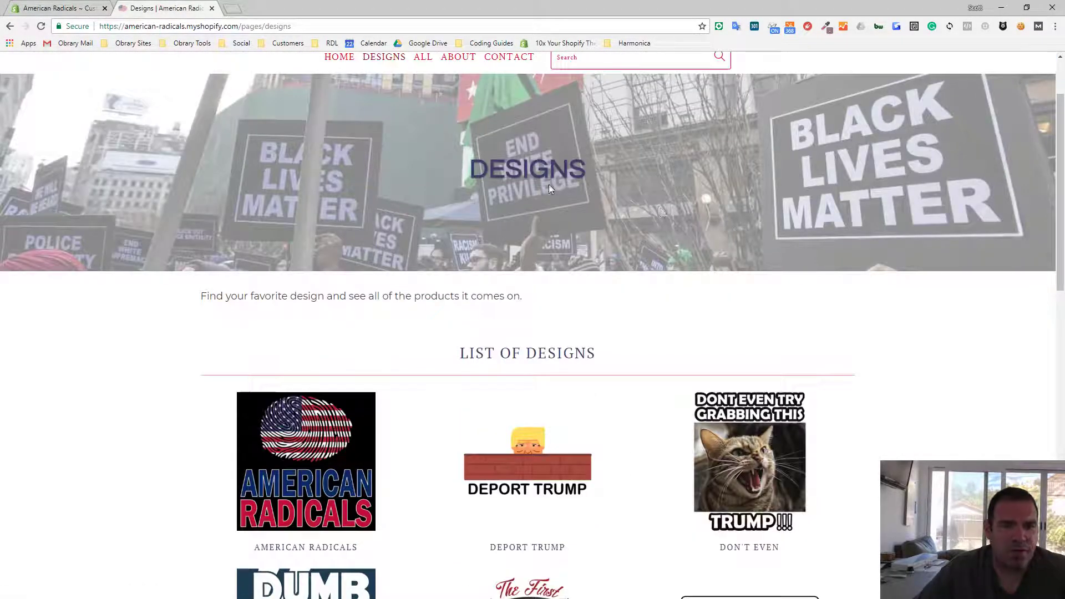
scroll(700, 350, down, 3)
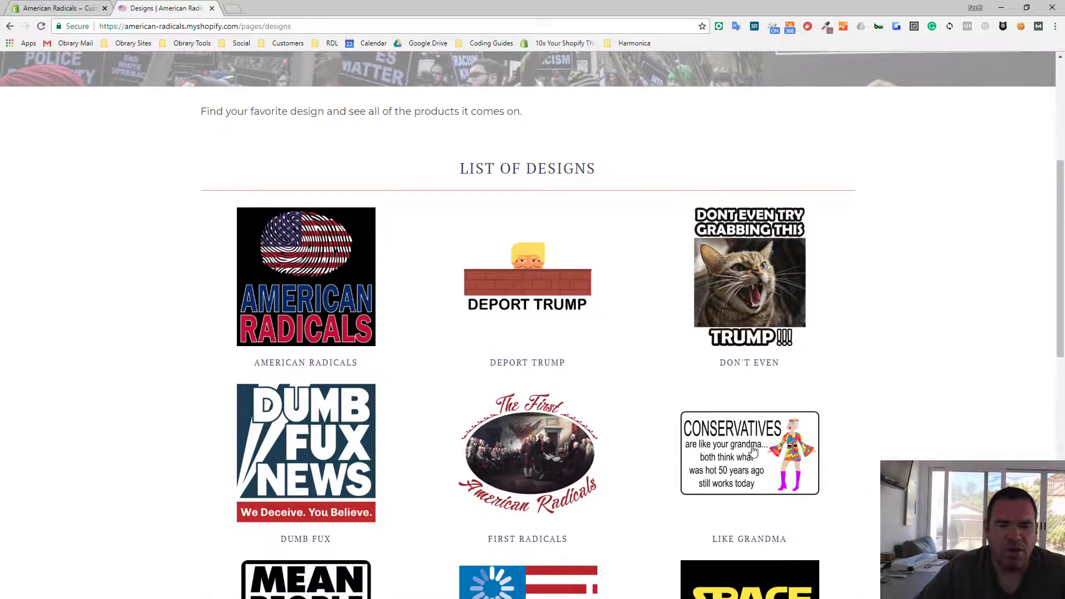
scroll(777, 333, down, 3)
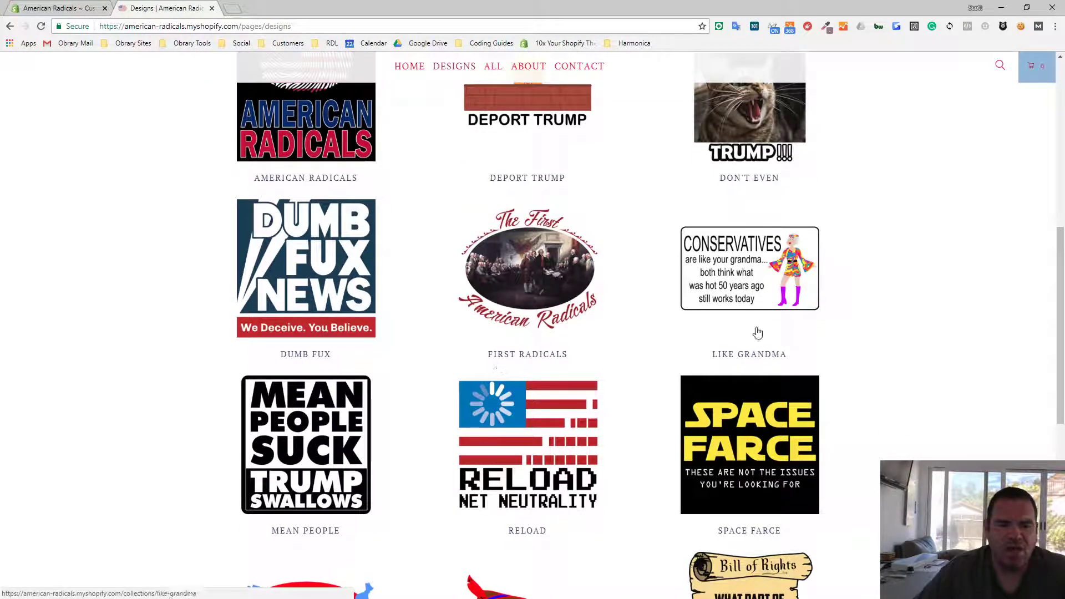
scroll(343, 483, down, 2)
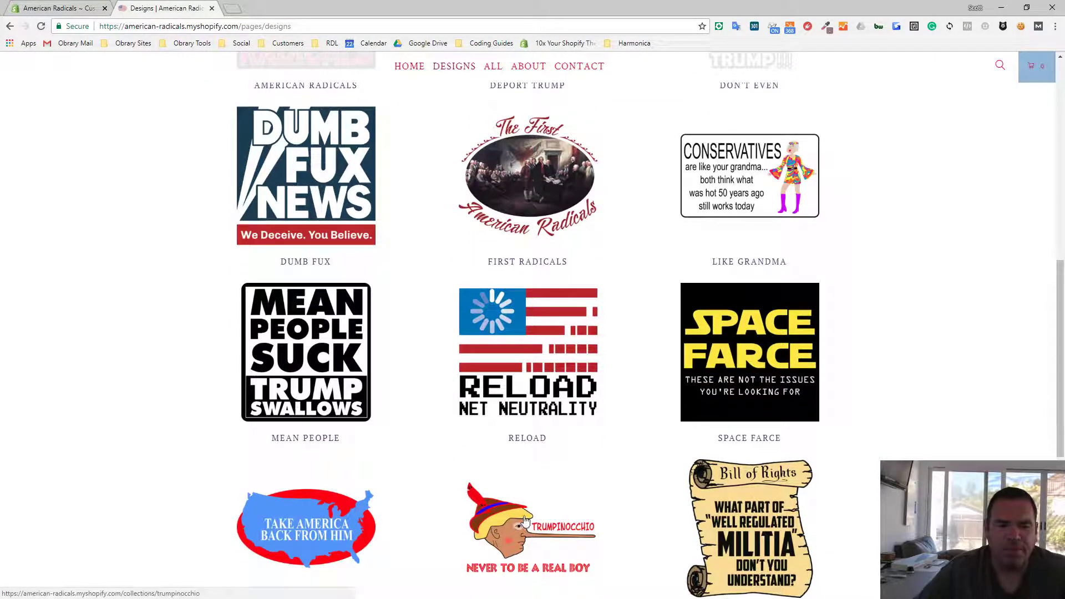
scroll(523, 521, down, 3)
scroll(528, 458, up, 5)
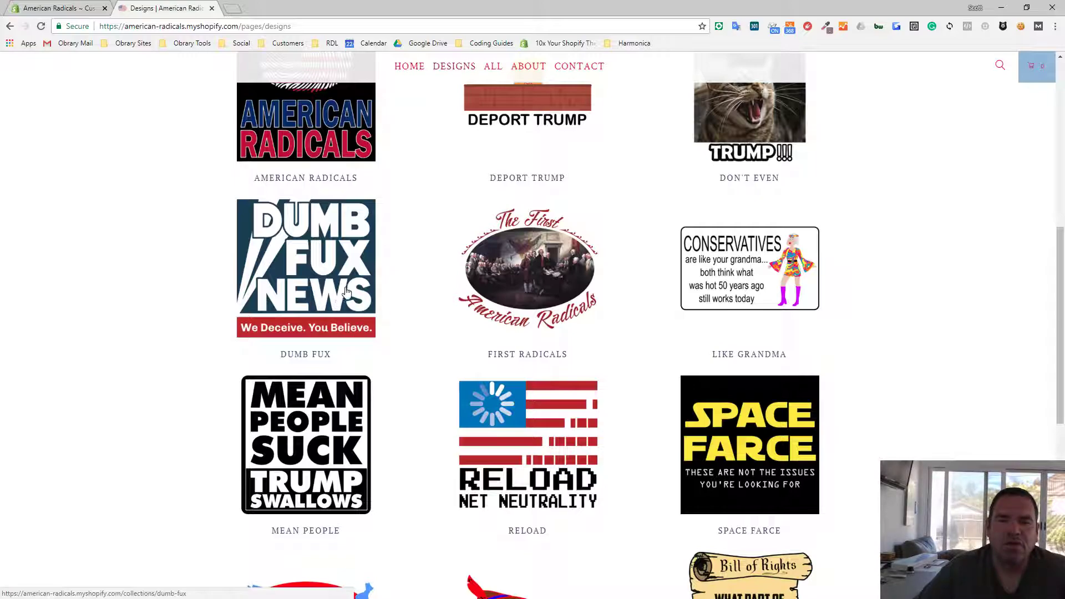
click(761, 290)
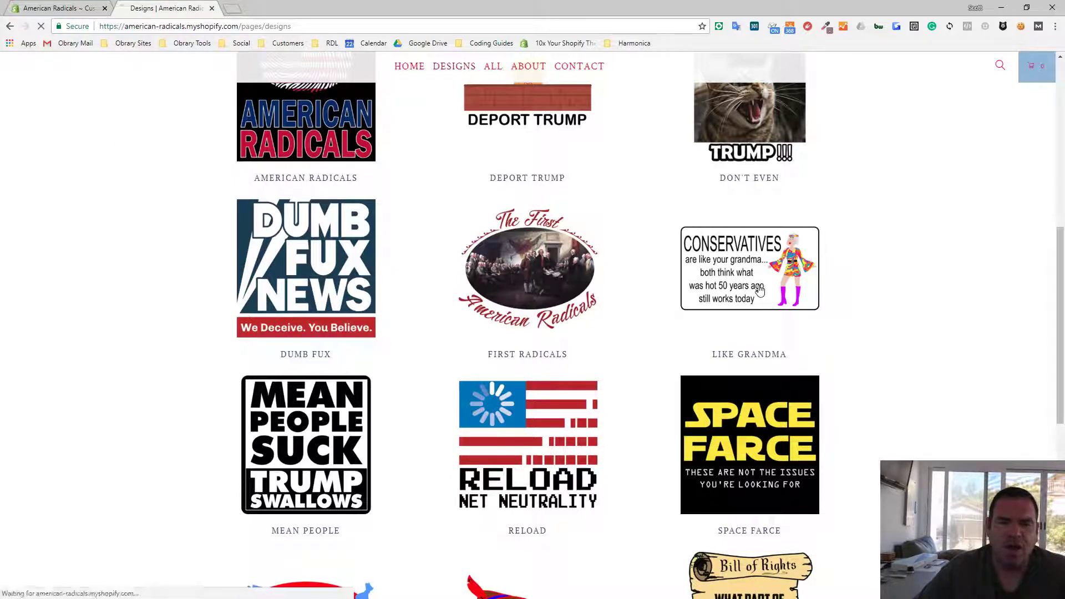